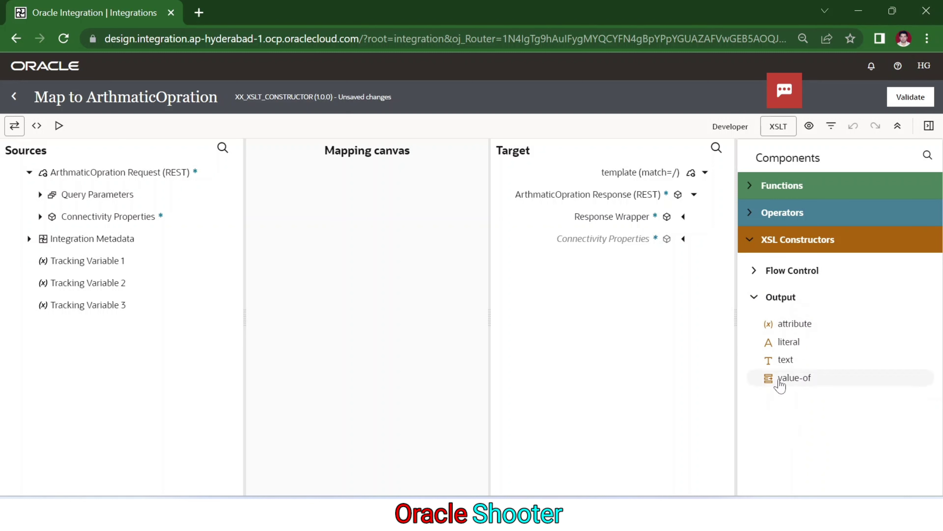
# Examine the Flow Control constructors in the XSL Constructors components
pyautogui.click(754, 301)
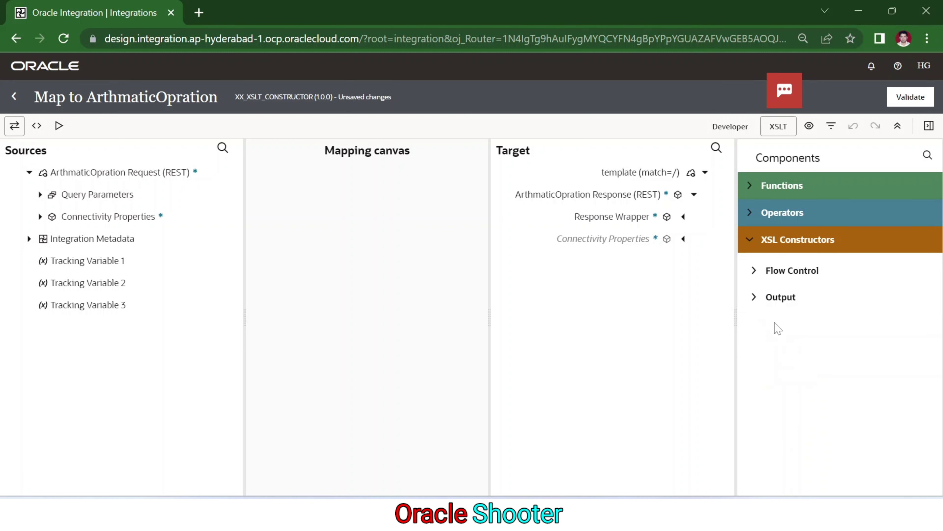
pyautogui.click(753, 271)
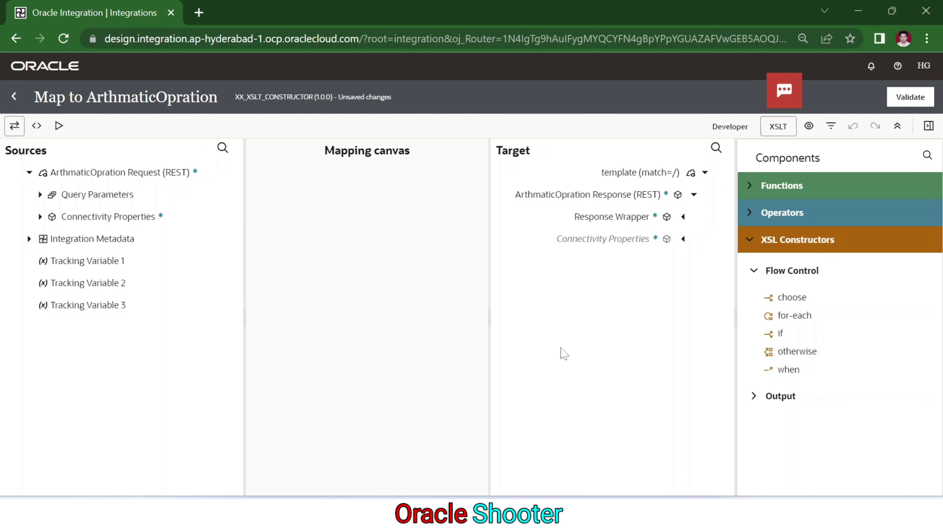
# Leave the mapping and reopen the XX_XSLT_CONSTRUCTOR integration from the integrations list
pyautogui.click(14, 97)
pyautogui.click(14, 98)
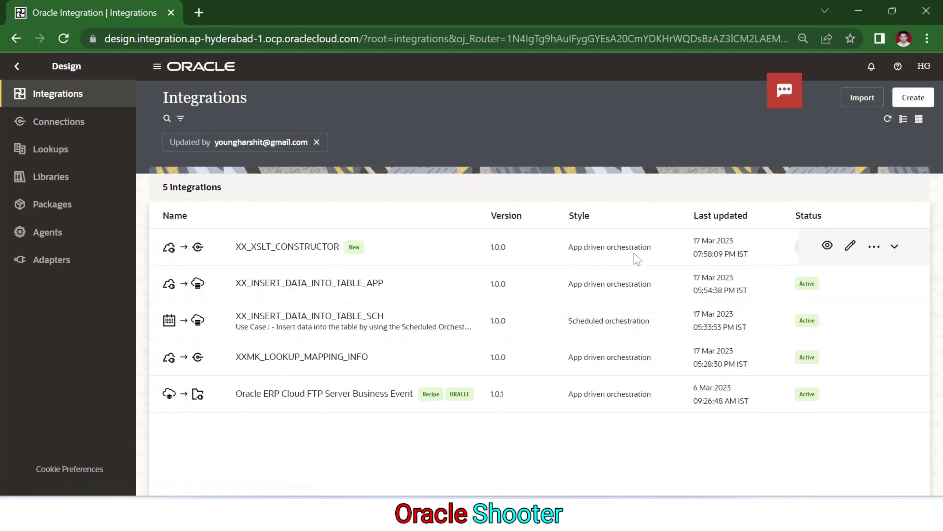
pyautogui.click(307, 248)
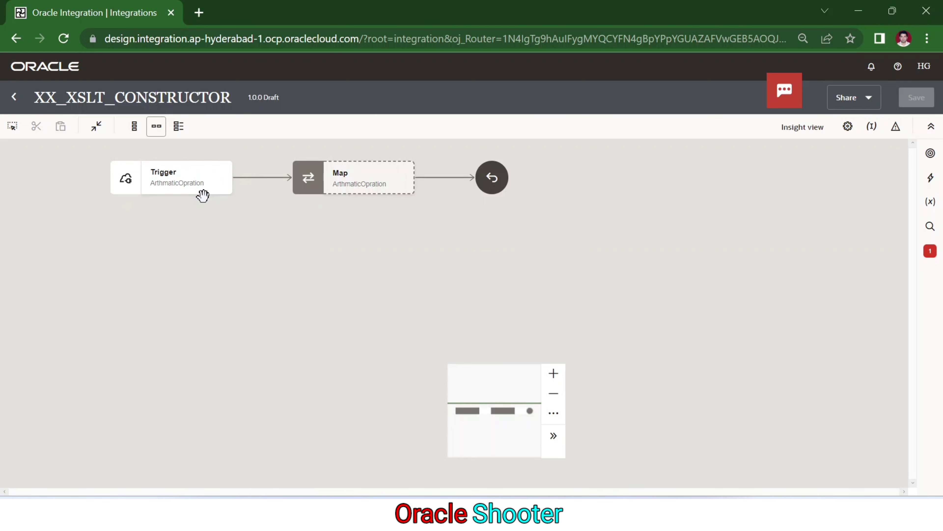
# Open the ArthmaticOpration trigger for editing and advance to its request parameters
pyautogui.click(222, 184)
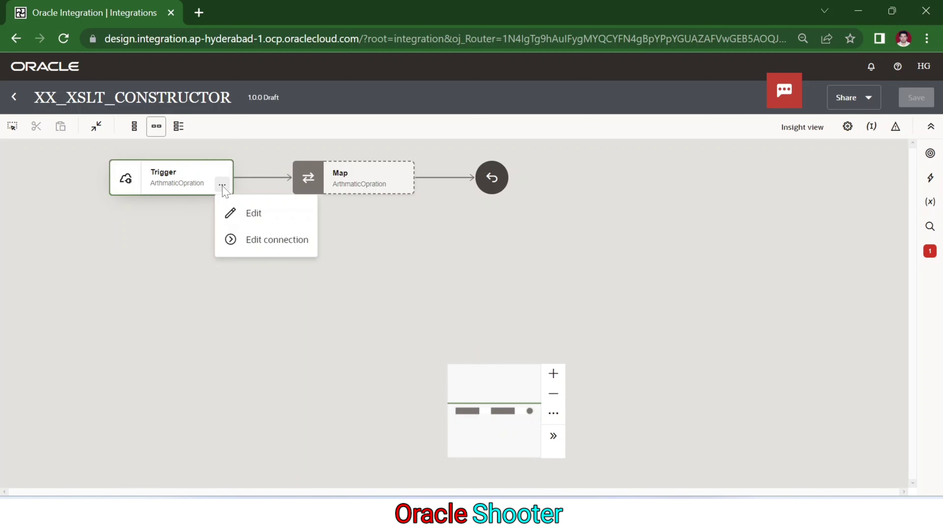
pyautogui.click(246, 213)
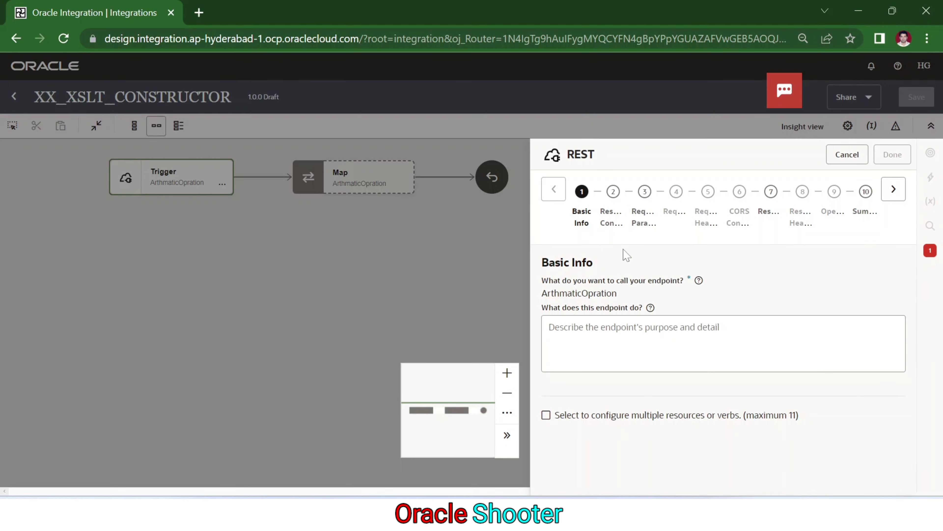
pyautogui.click(893, 189)
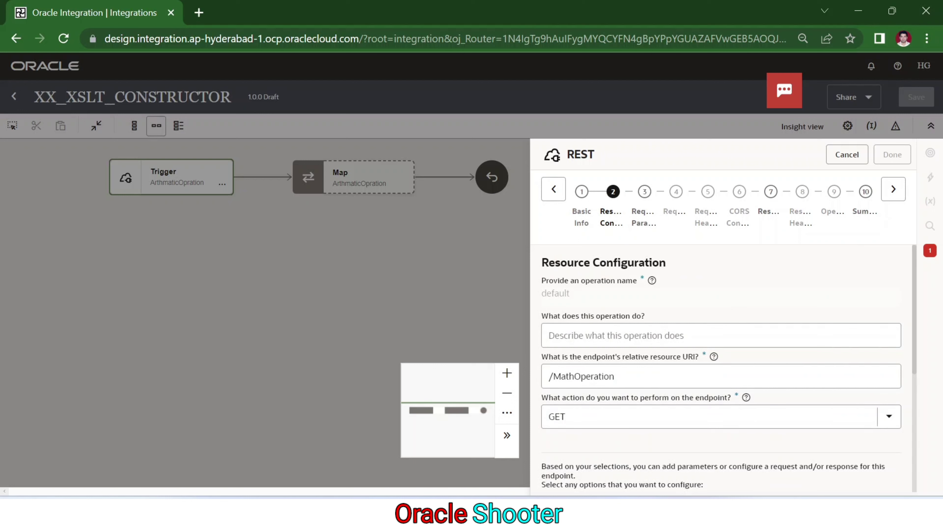
pyautogui.click(894, 189)
# Add a query parameter named OPERATON with the data type string to the REST trigger
pyautogui.scroll(-3, 695, 339)
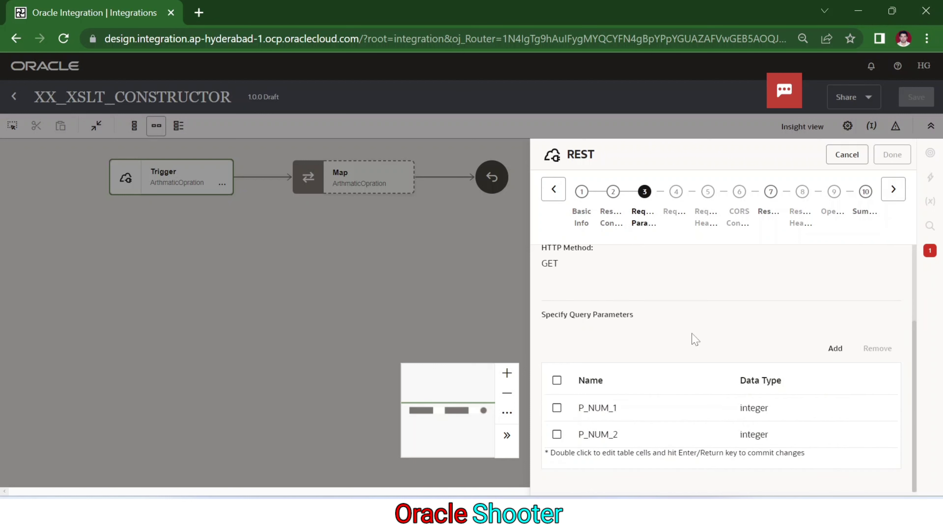
pyautogui.click(832, 348)
pyautogui.doubleClick(604, 460)
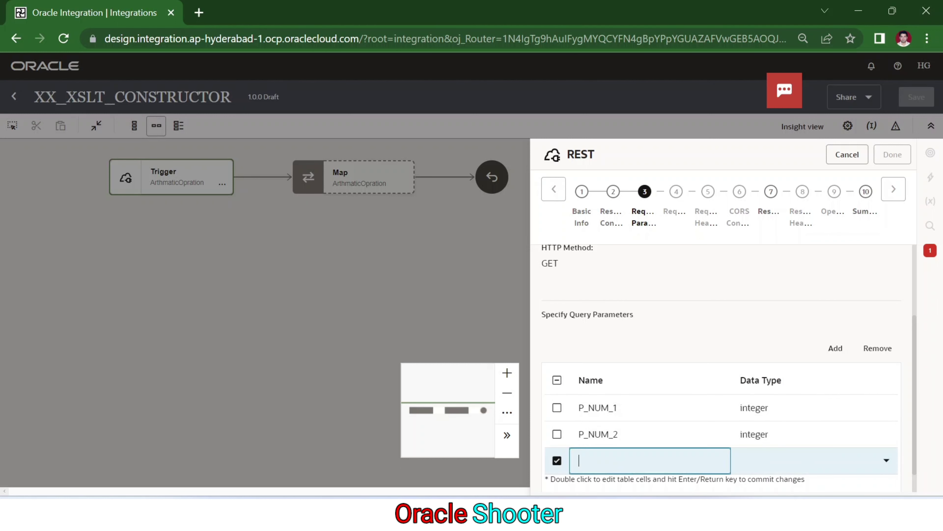
pyautogui.write('OPERATON')
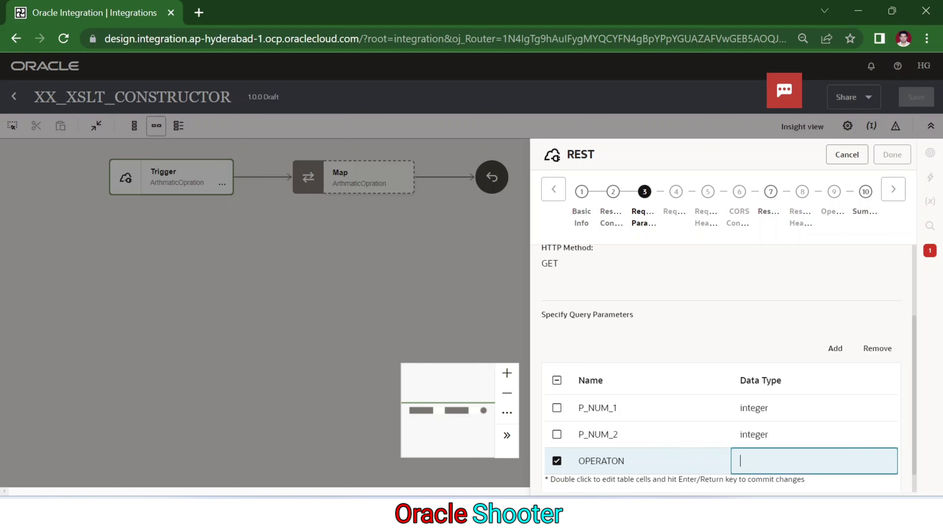
pyautogui.click(813, 461)
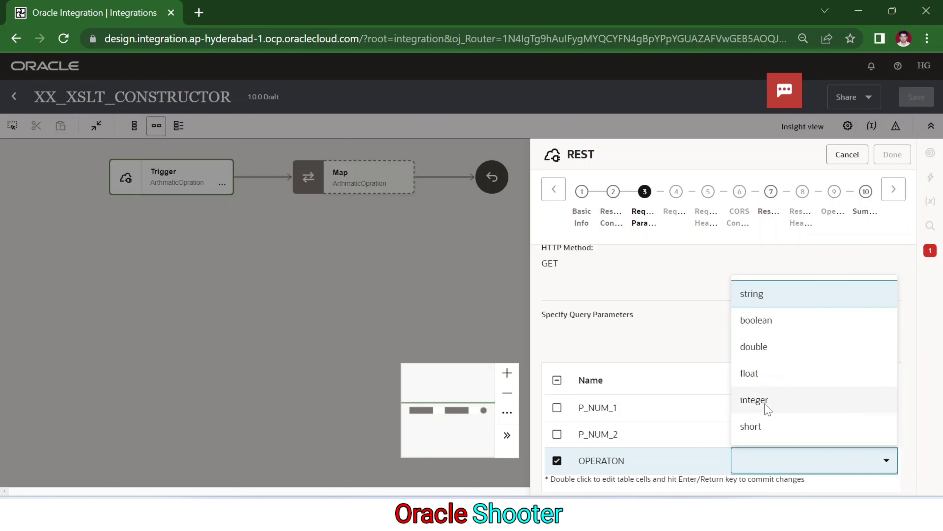
pyautogui.click(764, 295)
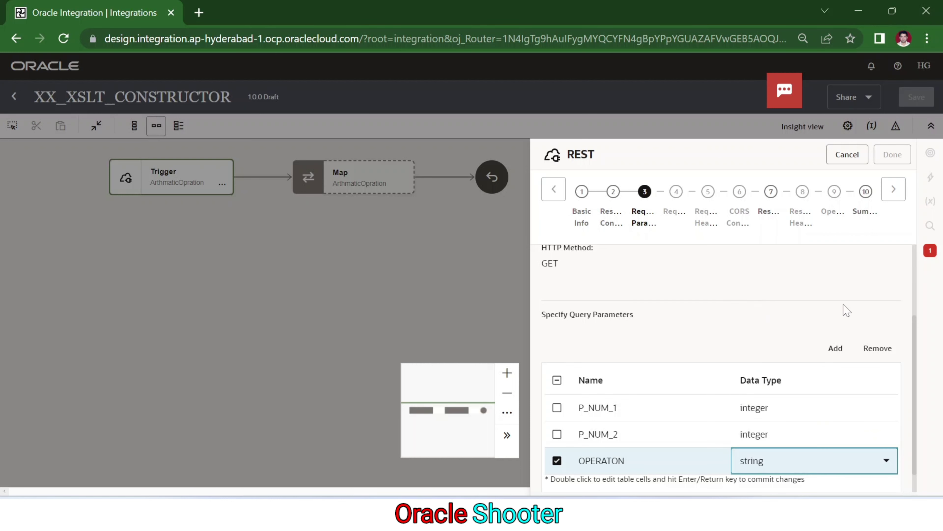
pyautogui.scroll(-1, 834, 286)
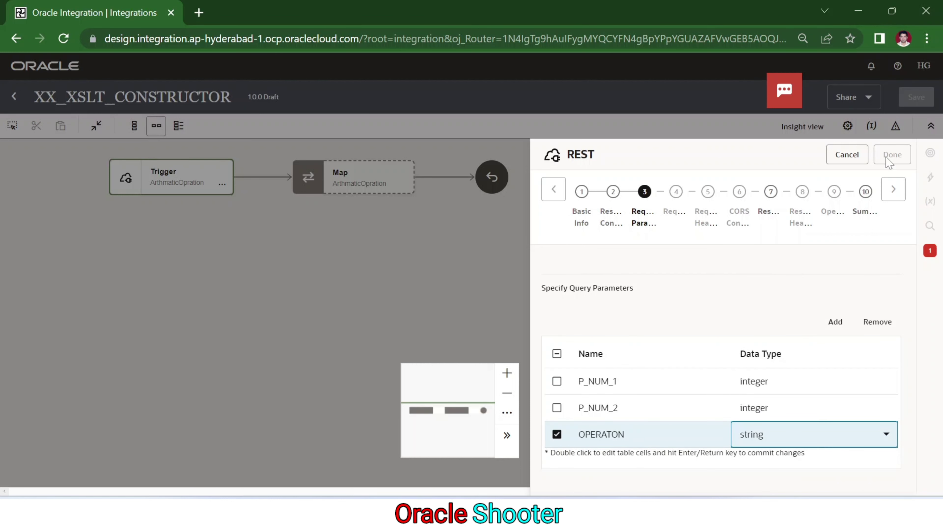
pyautogui.press('Return')
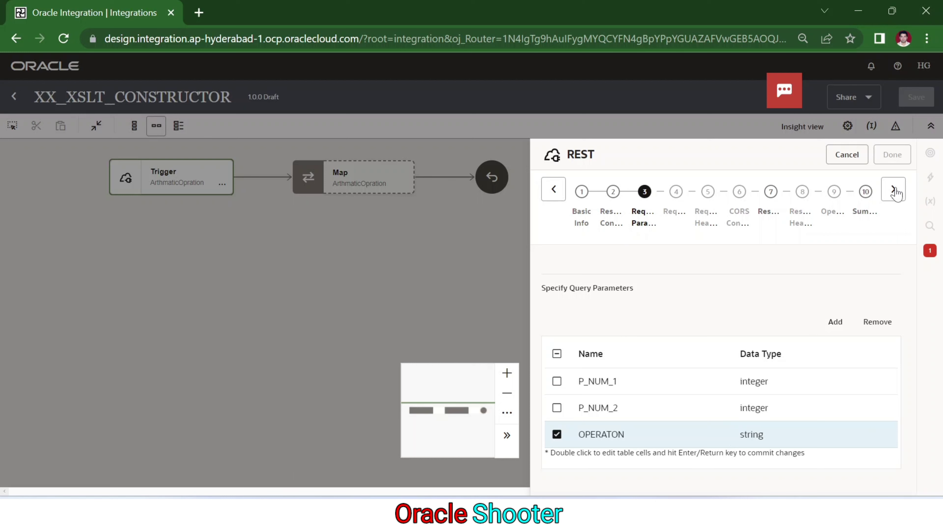
# Open the inline JSON sample in the trigger's response configuration and accept it as it is
pyautogui.click(895, 190)
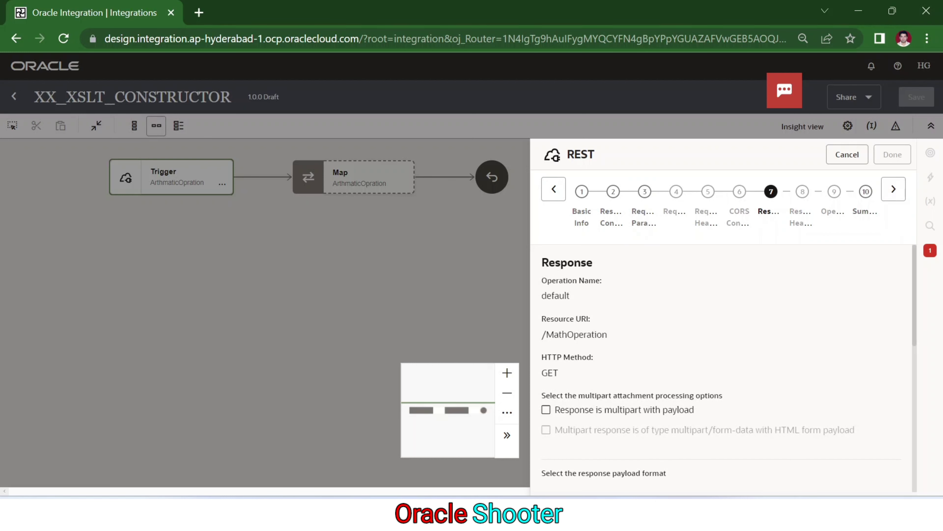
pyautogui.scroll(-4, 705, 301)
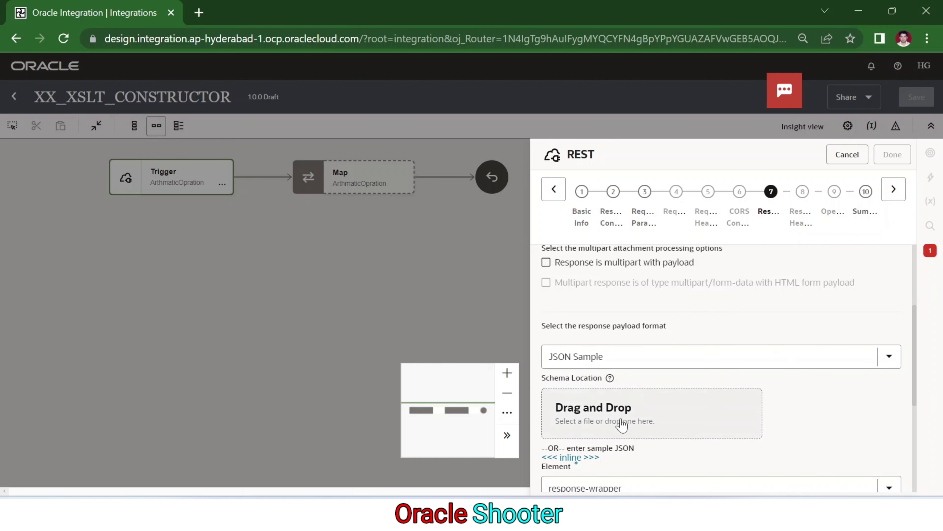
pyautogui.scroll(-2, 621, 424)
pyautogui.click(571, 387)
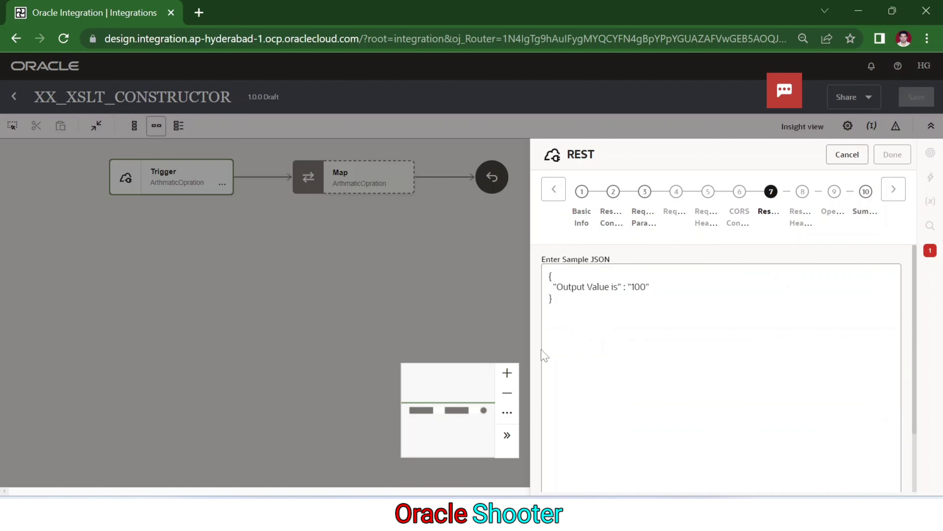
pyautogui.scroll(-2, 720, 368)
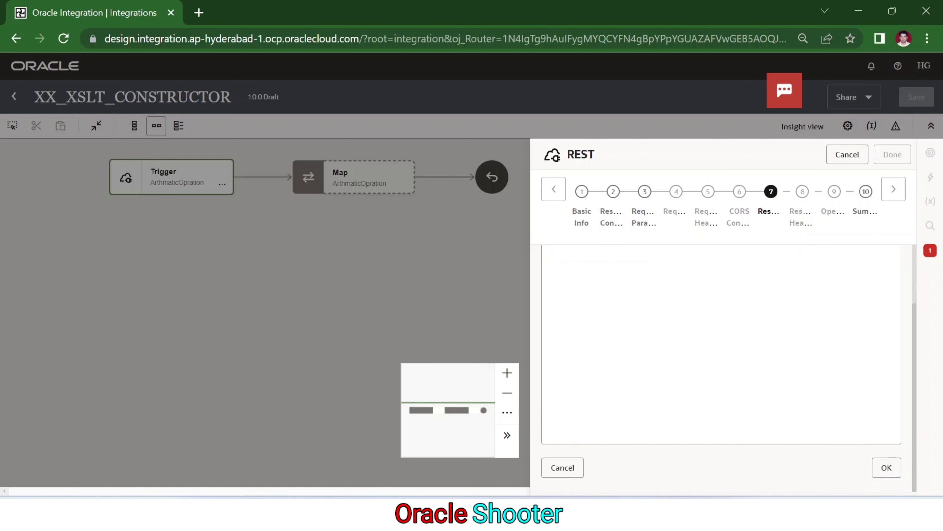
pyautogui.click(887, 470)
# Complete the REST trigger wizard and update the endpoint configuration
pyautogui.click(893, 190)
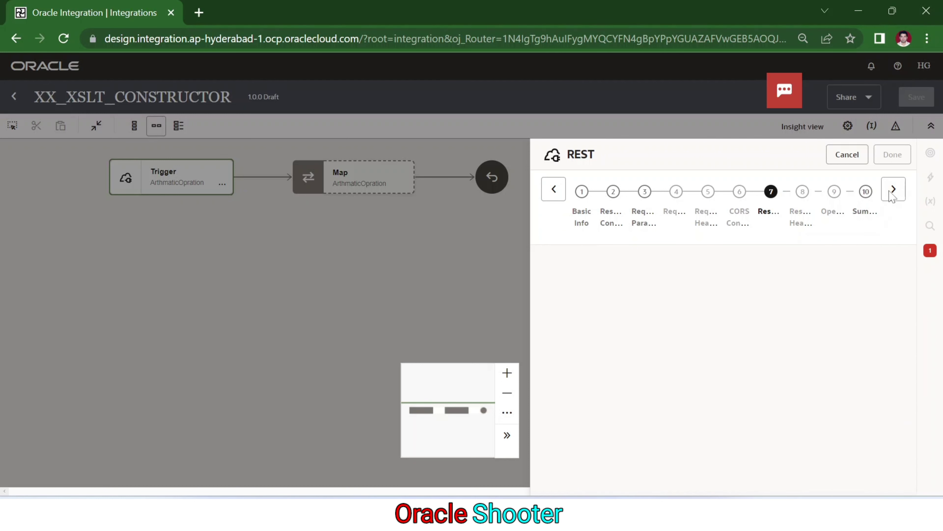
pyautogui.click(892, 154)
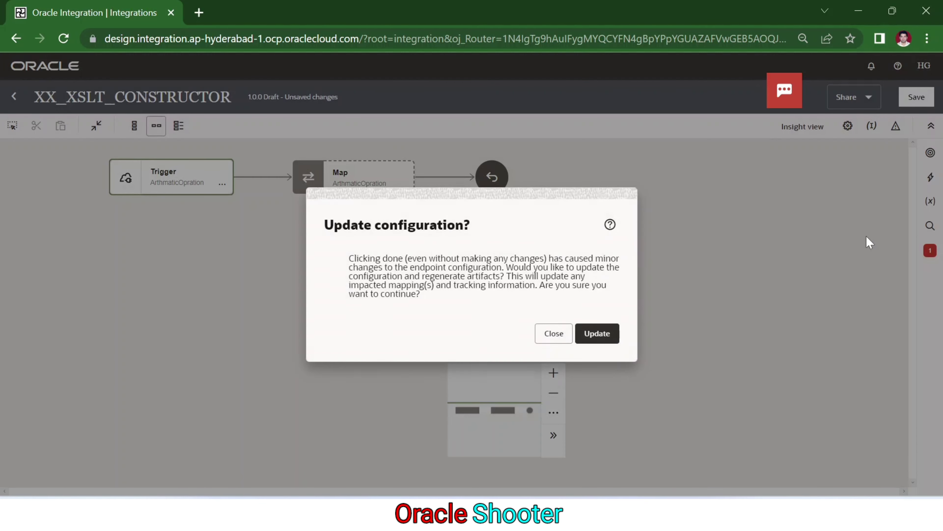
pyautogui.click(593, 335)
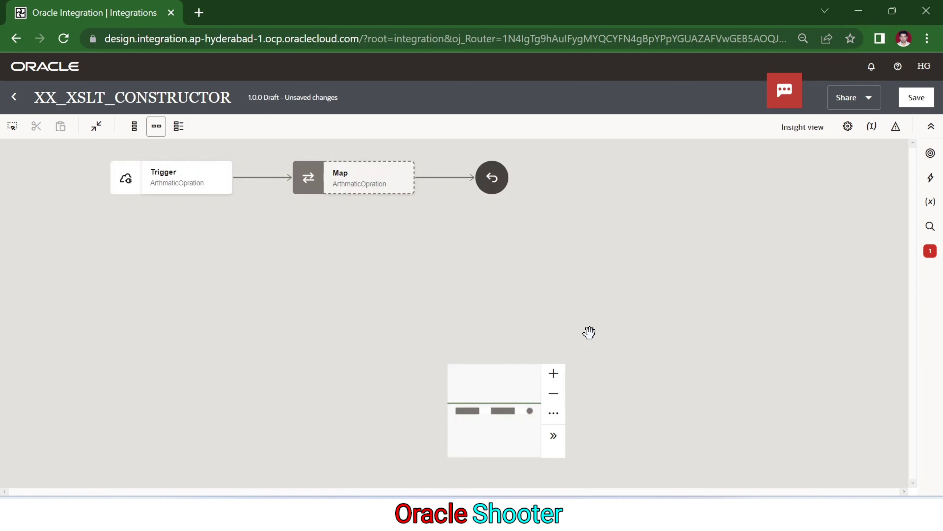
# Open the ArthmaticOpration map for editing
pyautogui.moveTo(271, 226); pyautogui.dragTo(265, 299)
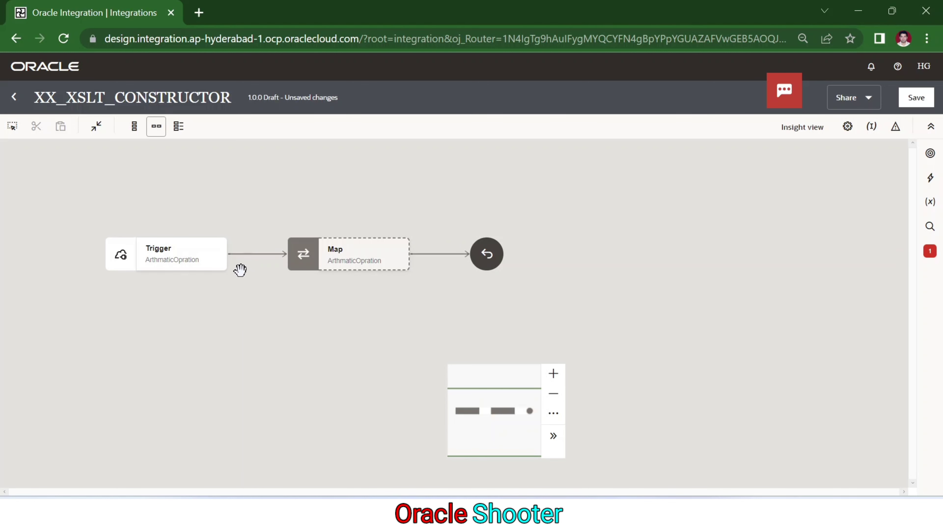
pyautogui.moveTo(400, 266)
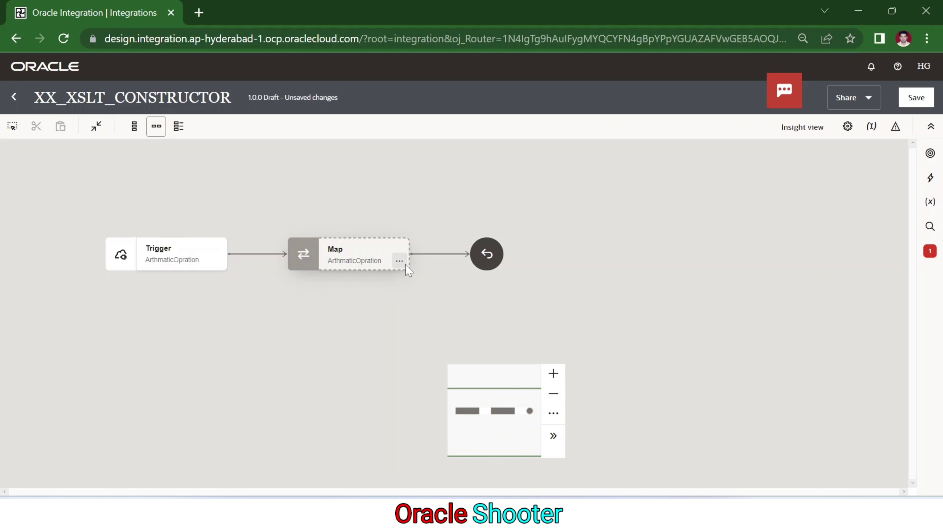
pyautogui.click(404, 264)
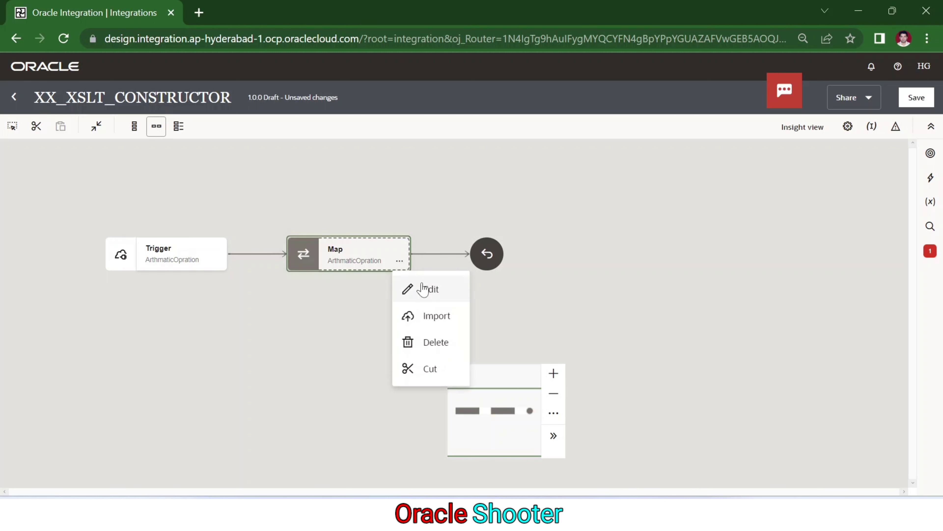
pyautogui.click(426, 290)
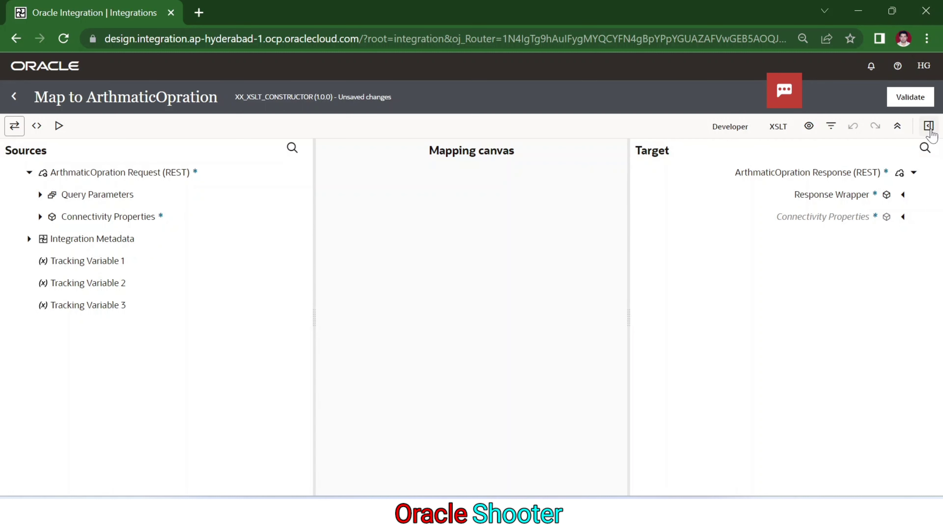
# Show the mapper components in XSLT mode and expand the Flow Control group under XSL Constructors
pyautogui.click(929, 126)
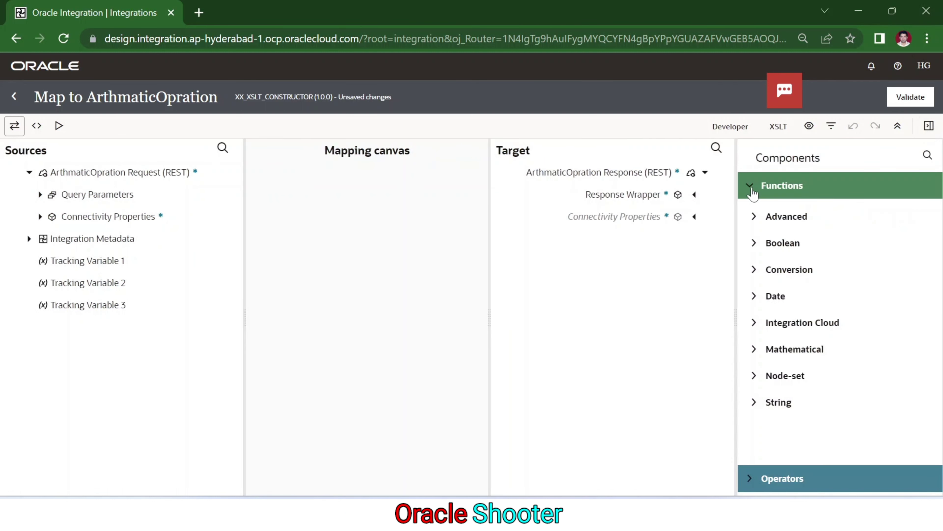
pyautogui.click(753, 191)
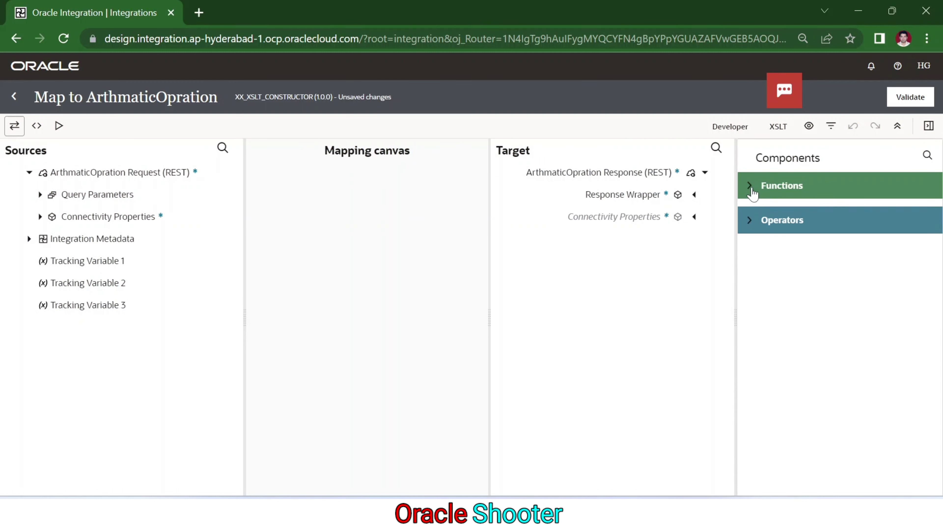
pyautogui.click(779, 128)
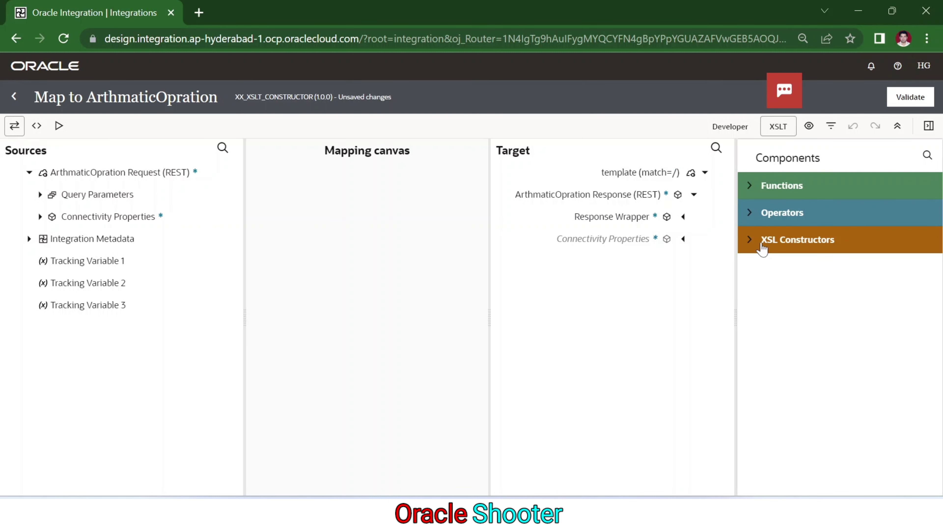
pyautogui.click(753, 244)
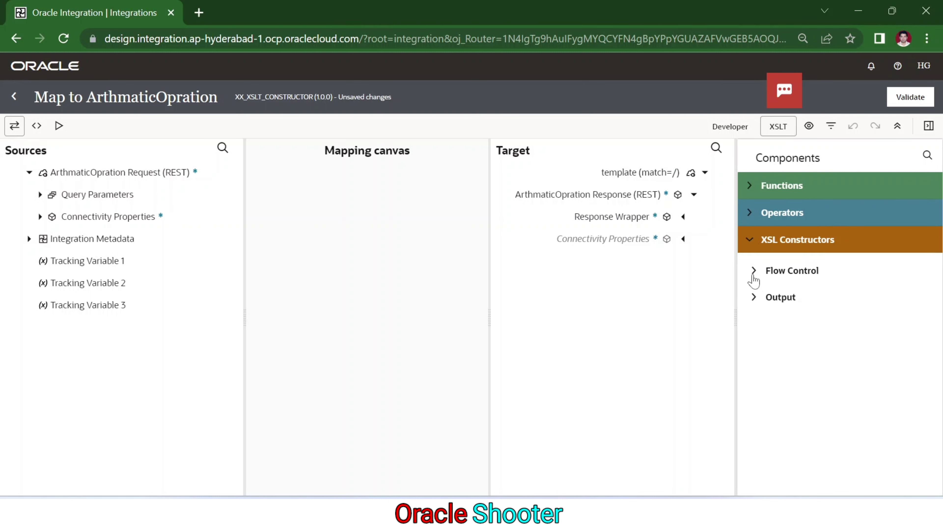
pyautogui.click(753, 276)
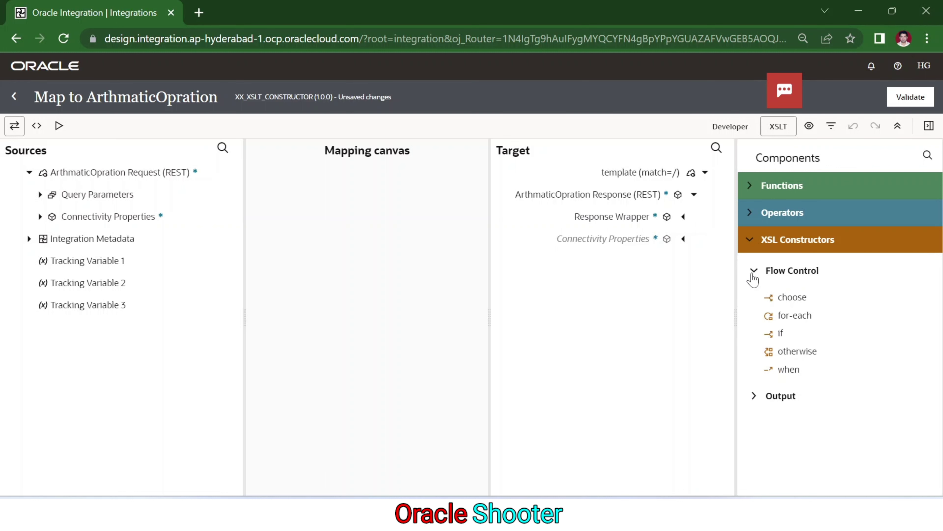
pyautogui.click(791, 303)
pyautogui.click(792, 303)
# Expand the source Query Parameters and the target Response Wrapper in the mapper
pyautogui.click(40, 194)
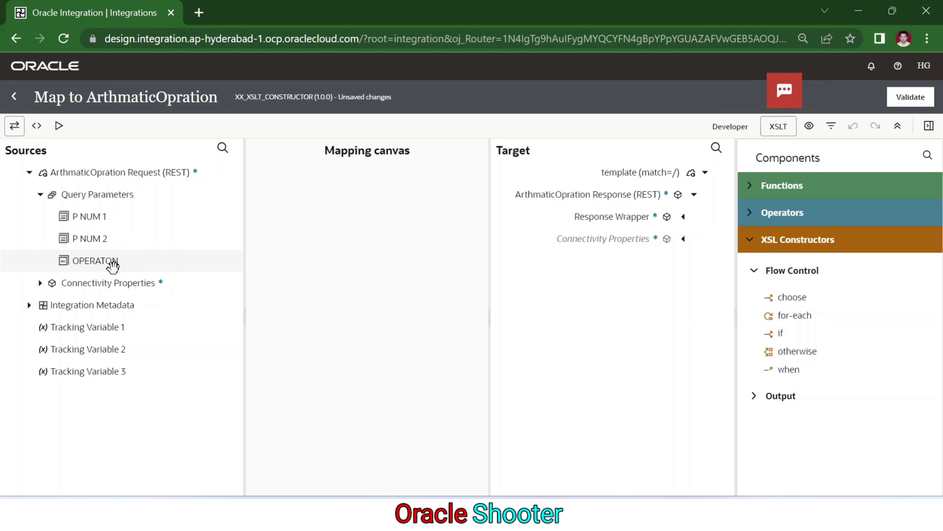
pyautogui.click(683, 217)
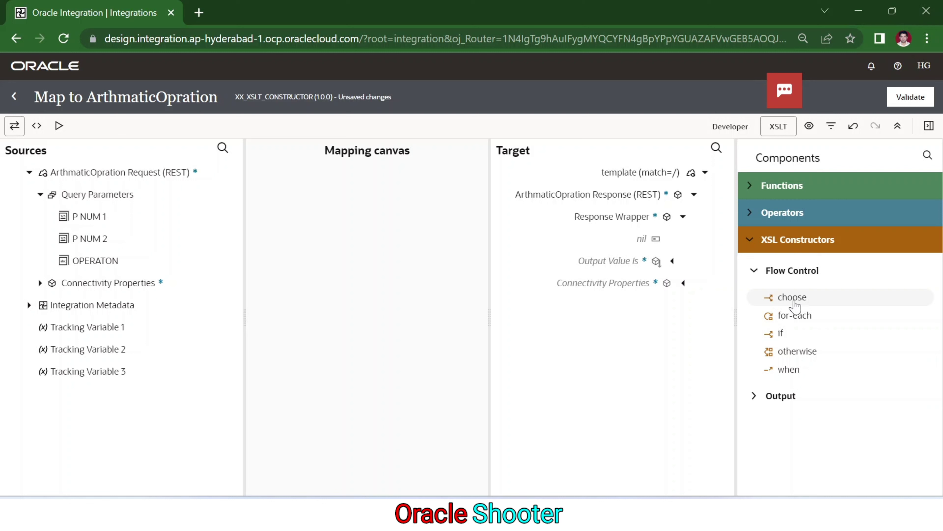
# Try to place a choose constructor on the Output Value Is target node
pyautogui.moveTo(794, 306); pyautogui.dragTo(582, 268)
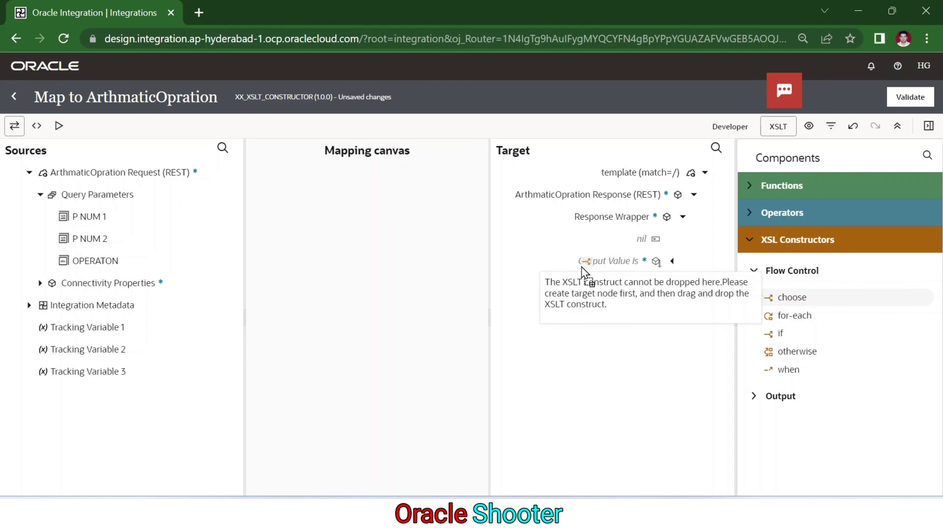
pyautogui.moveTo(581, 268); pyautogui.dragTo(580, 263)
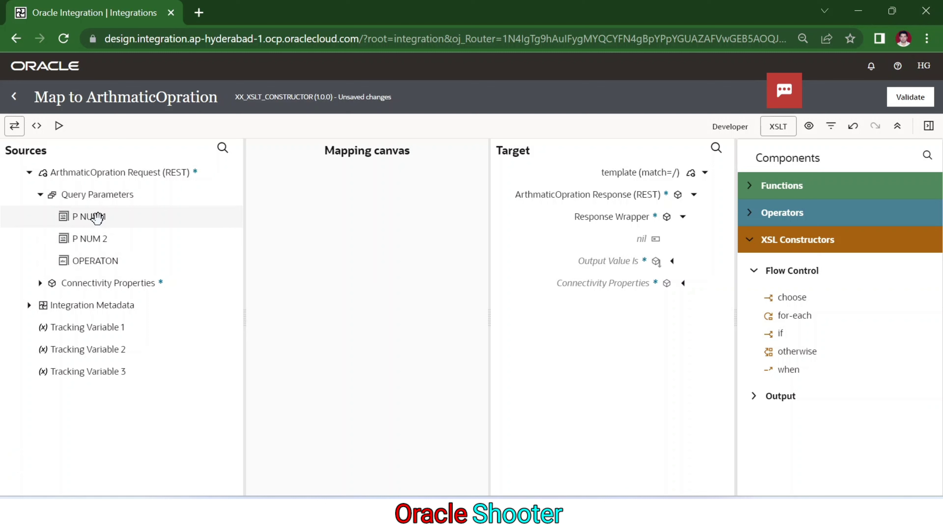
pyautogui.moveTo(96, 217); pyautogui.dragTo(580, 268)
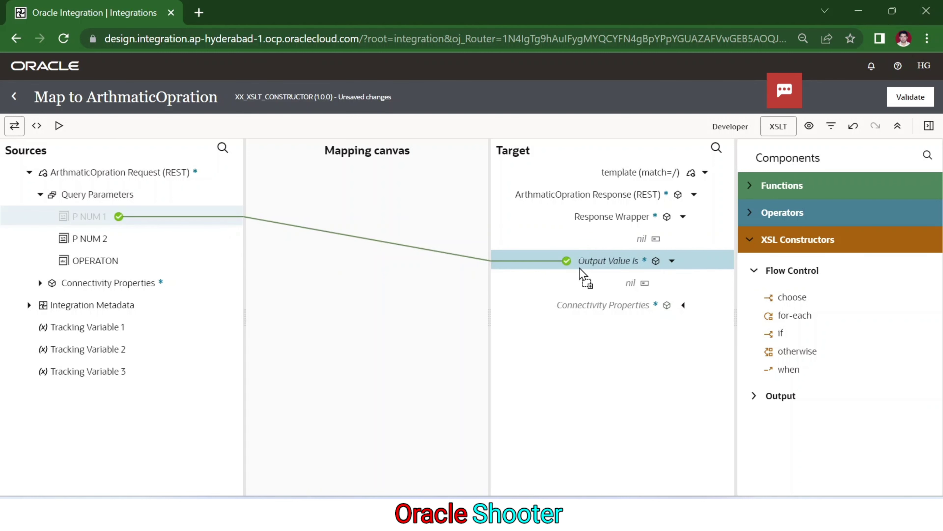
pyautogui.moveTo(583, 275); pyautogui.dragTo(583, 275)
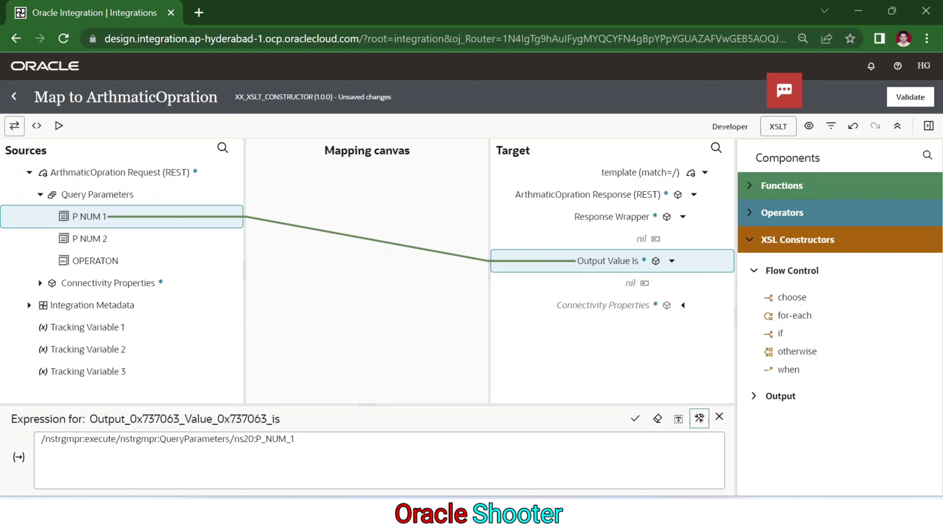
pyautogui.moveTo(295, 438); pyautogui.dragTo(42, 438)
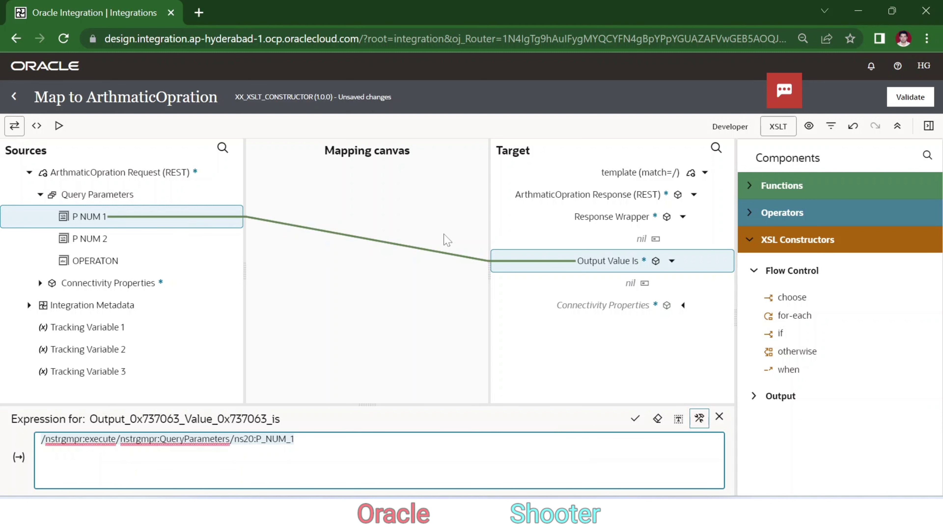
pyautogui.rightClick(538, 263)
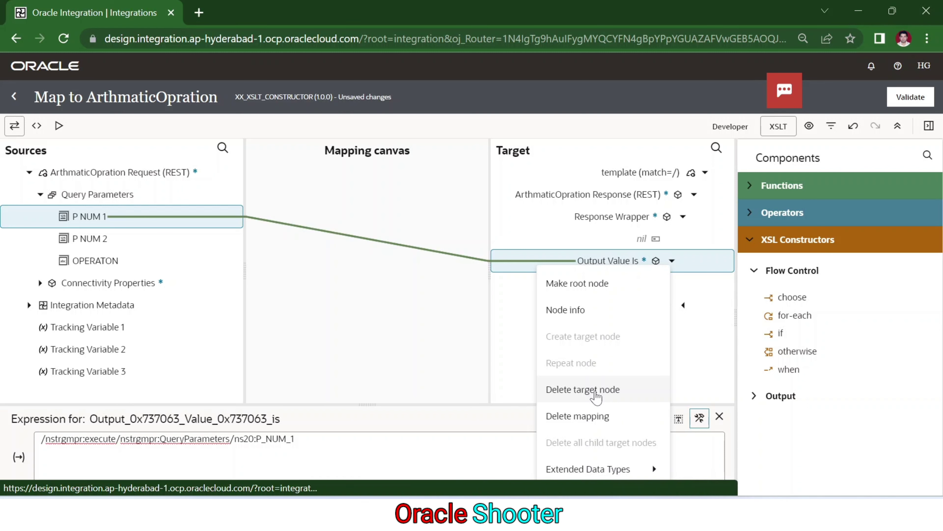
pyautogui.click(595, 390)
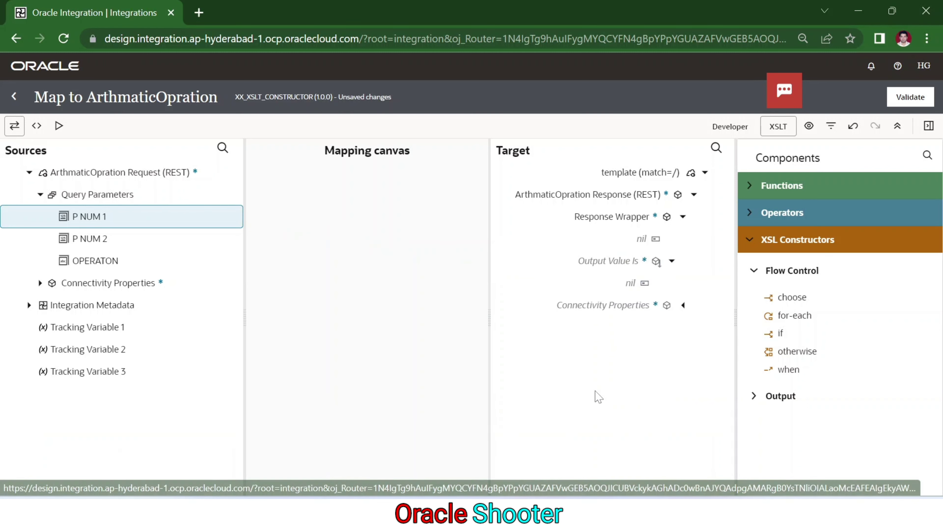
# Create the Output Value Is target node and place a choose constructor inside it
pyautogui.click(584, 261)
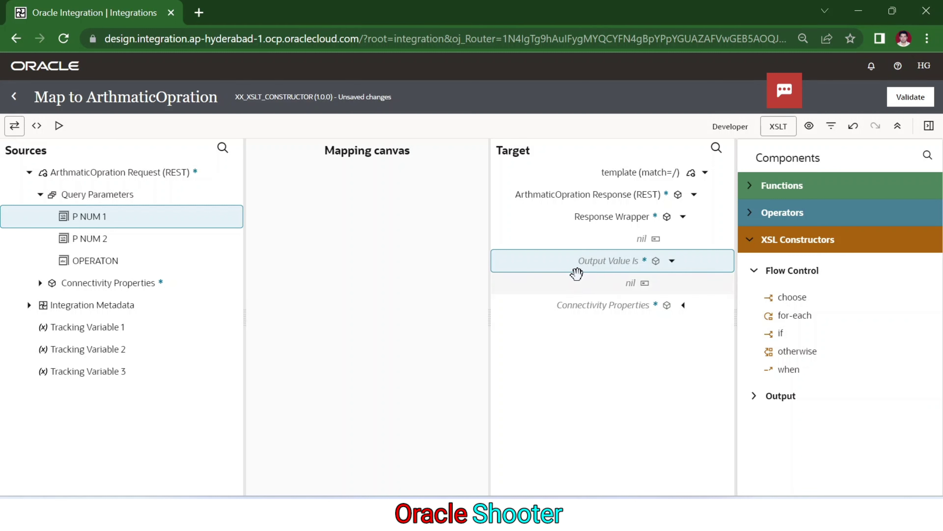
pyautogui.rightClick(572, 262)
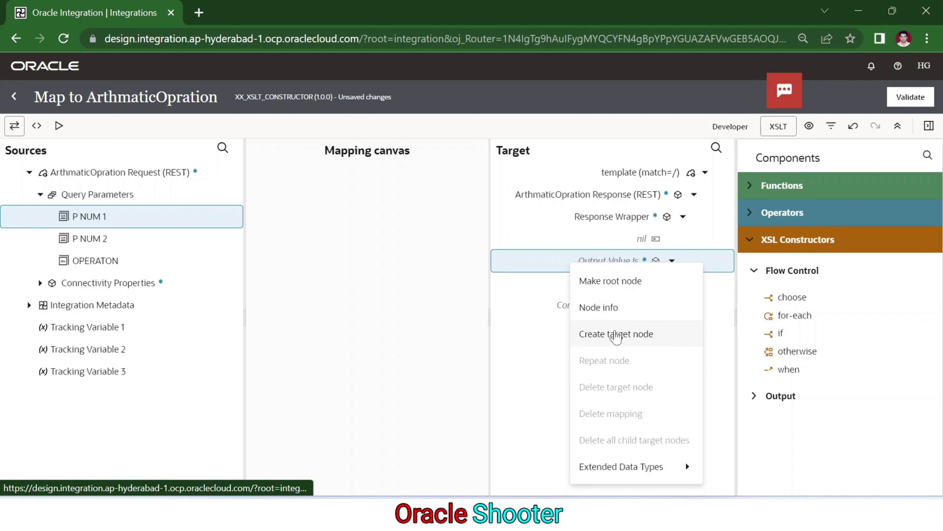
pyautogui.click(616, 333)
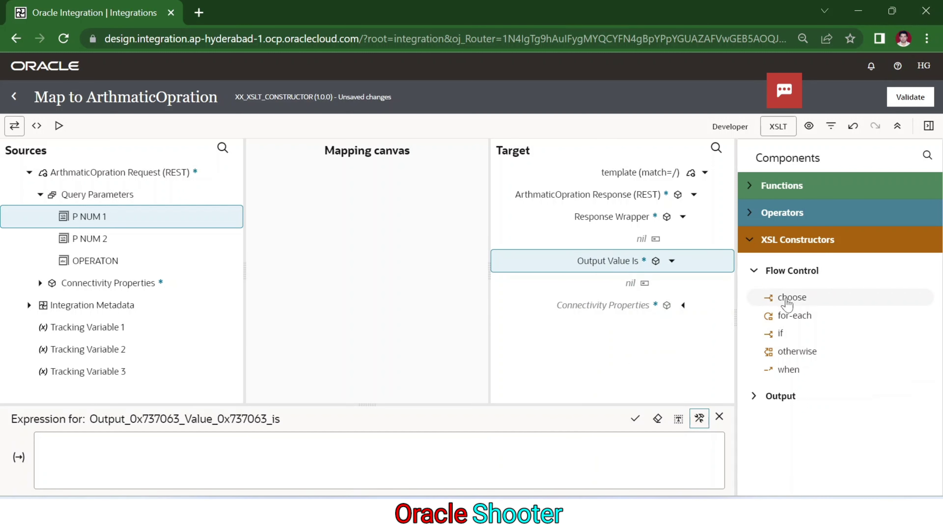
pyautogui.moveTo(787, 301); pyautogui.dragTo(571, 272)
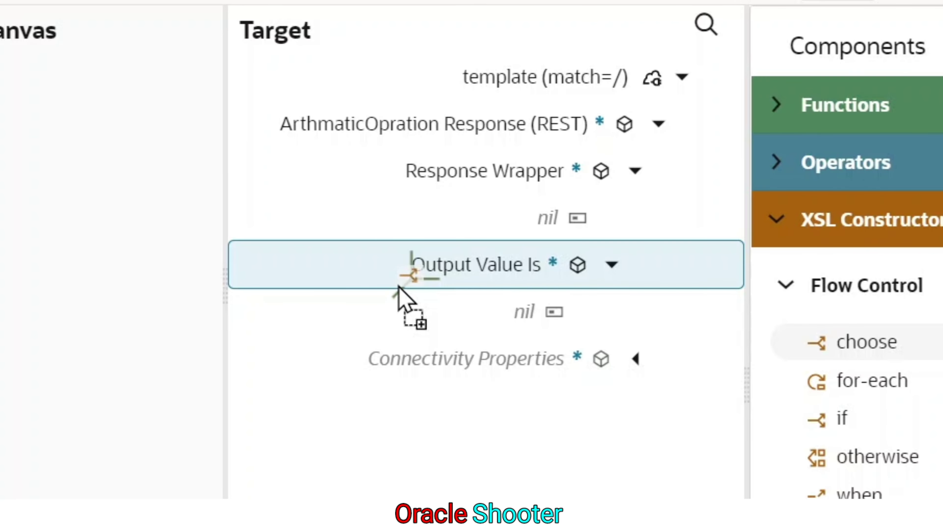
pyautogui.moveTo(399, 286); pyautogui.dragTo(399, 287)
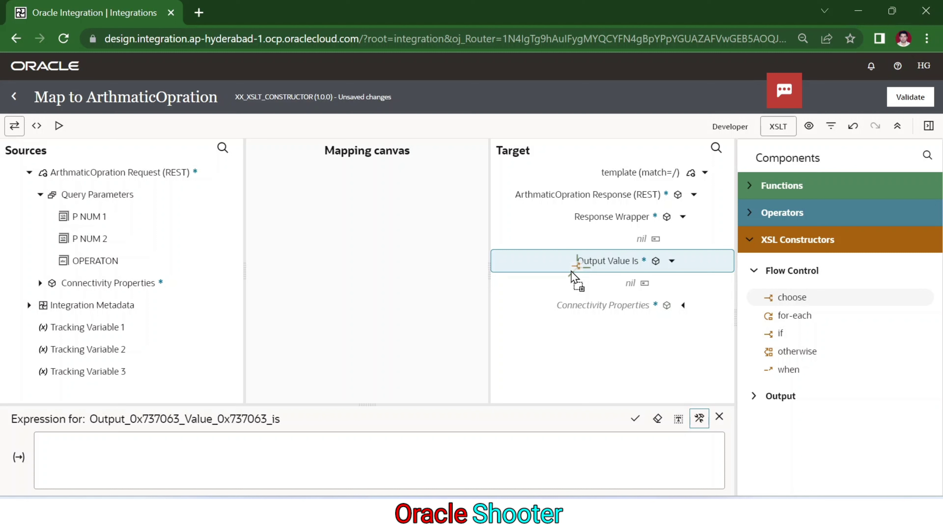
pyautogui.moveTo(571, 270)
pyautogui.mouseDown()
pyautogui.moveTo(559, 273)
pyautogui.moveTo(580, 278)
pyautogui.moveTo(571, 268)
pyautogui.mouseUp()
pyautogui.hotkey('ctrl', '-')
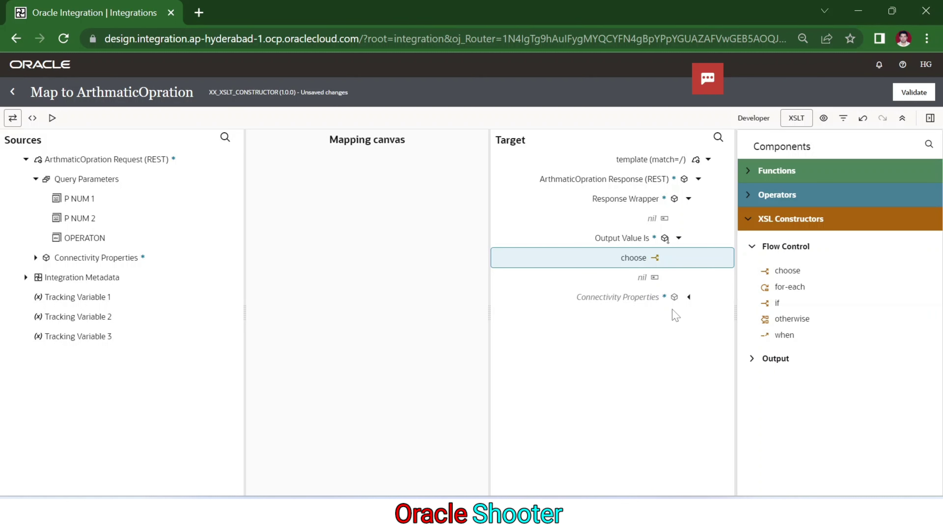
pyautogui.click(788, 336)
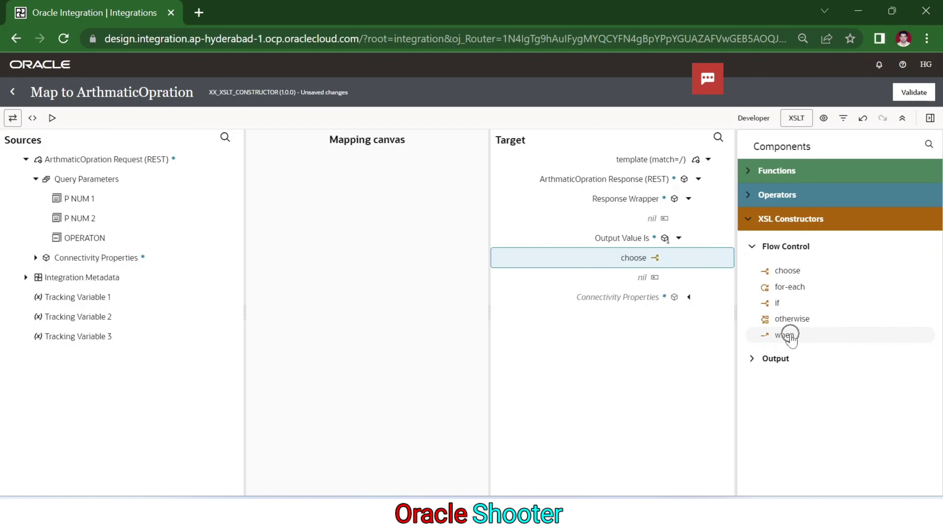
pyautogui.click(791, 337)
pyautogui.click(753, 357)
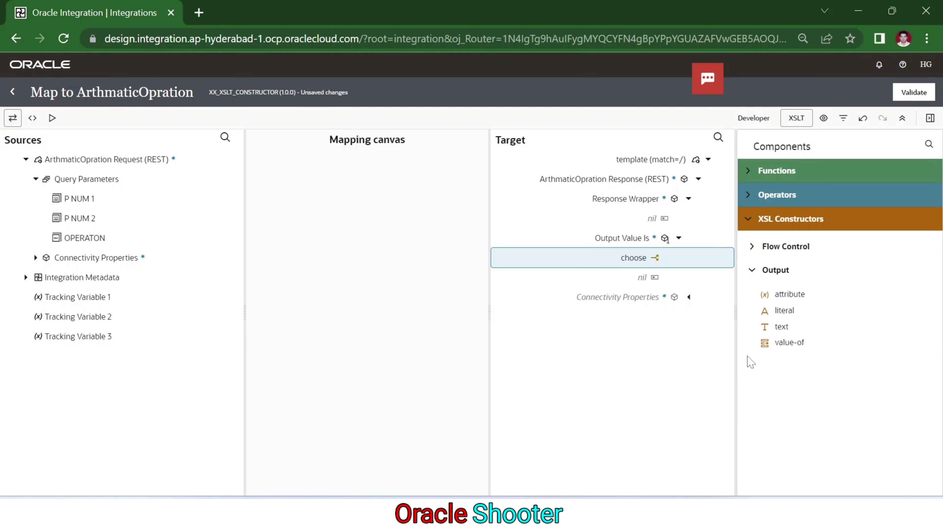
pyautogui.click(784, 347)
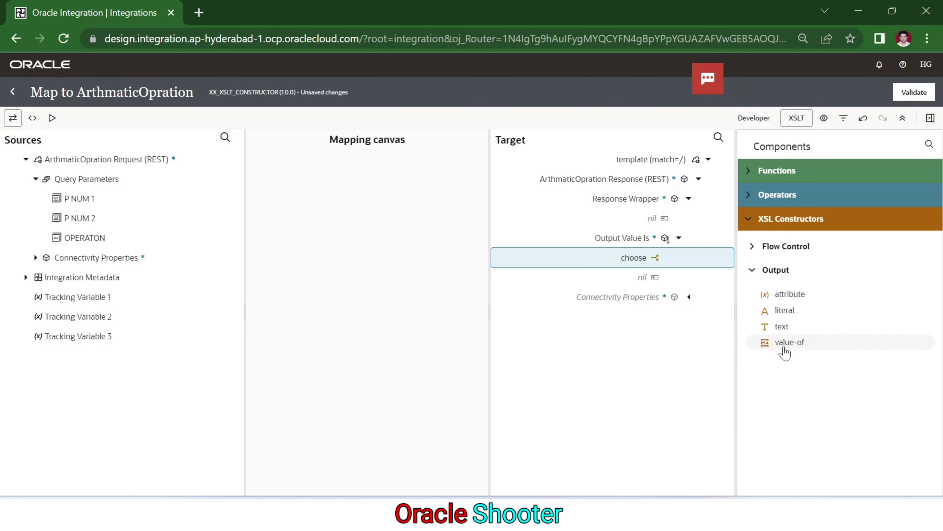
pyautogui.click(784, 348)
pyautogui.click(752, 270)
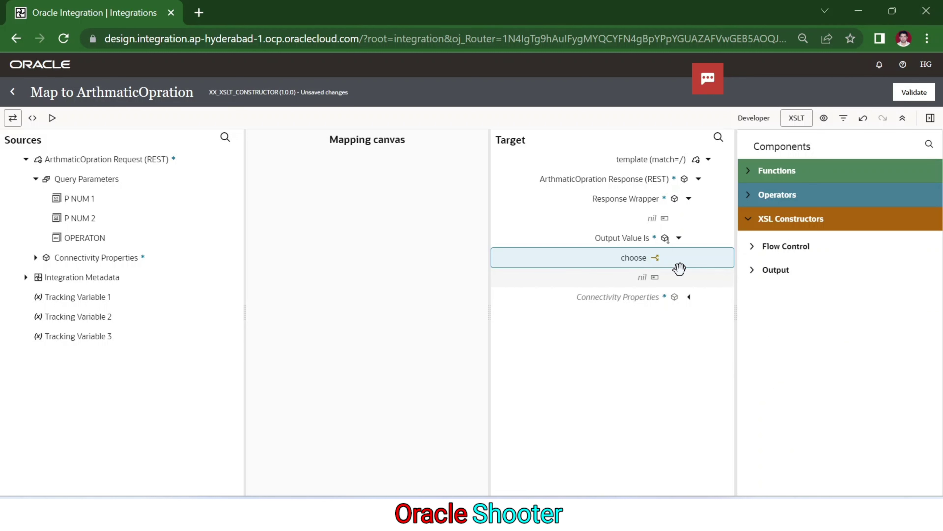
pyautogui.click(751, 248)
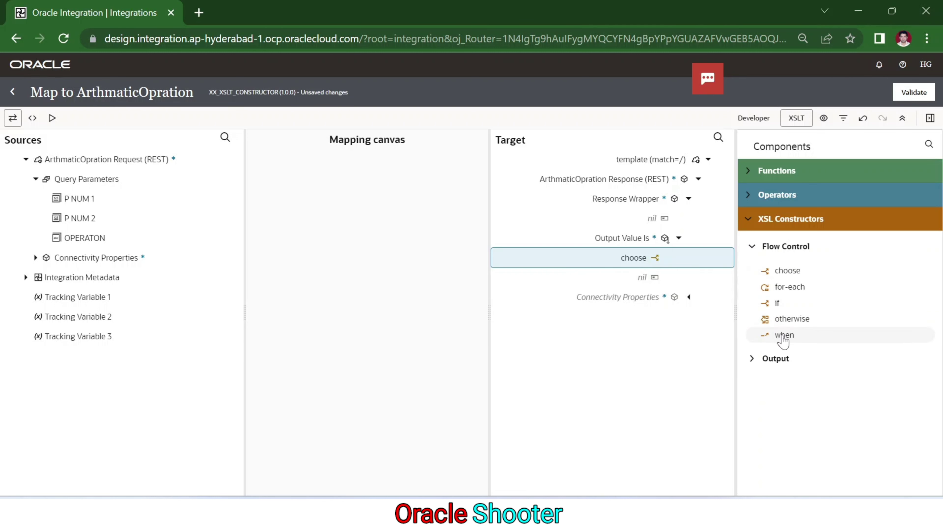
# Add a when constructor under choose and set its condition to the OPERATON query parameter = 'ADD'
pyautogui.moveTo(784, 340); pyautogui.dragTo(616, 267)
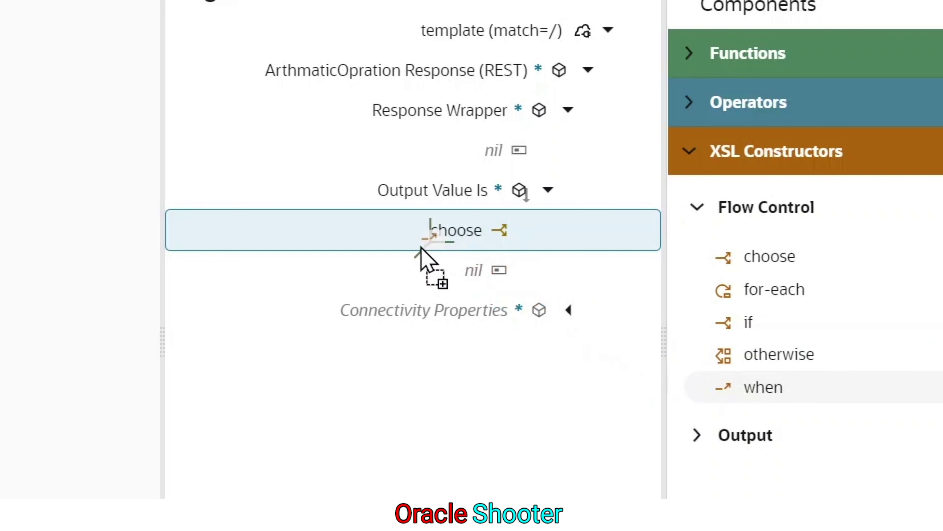
pyautogui.moveTo(421, 248); pyautogui.dragTo(423, 248)
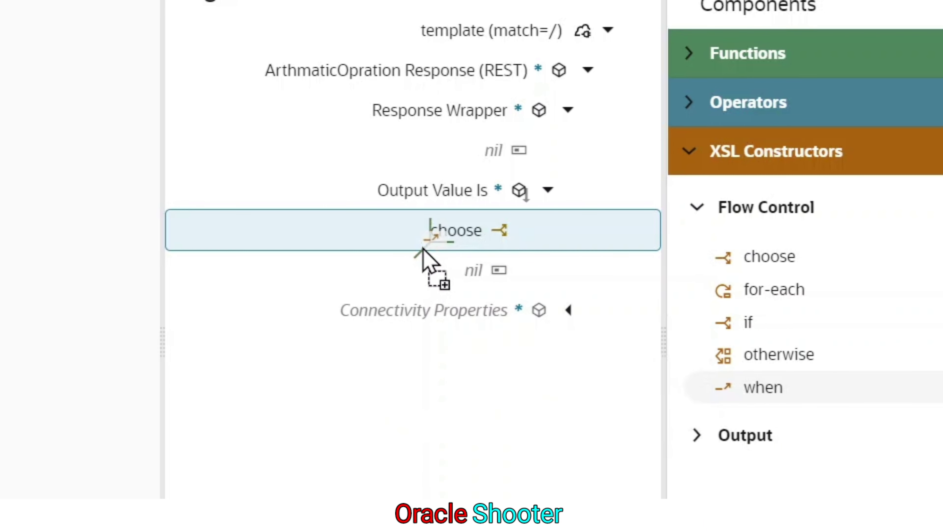
pyautogui.moveTo(423, 248); pyautogui.dragTo(421, 240)
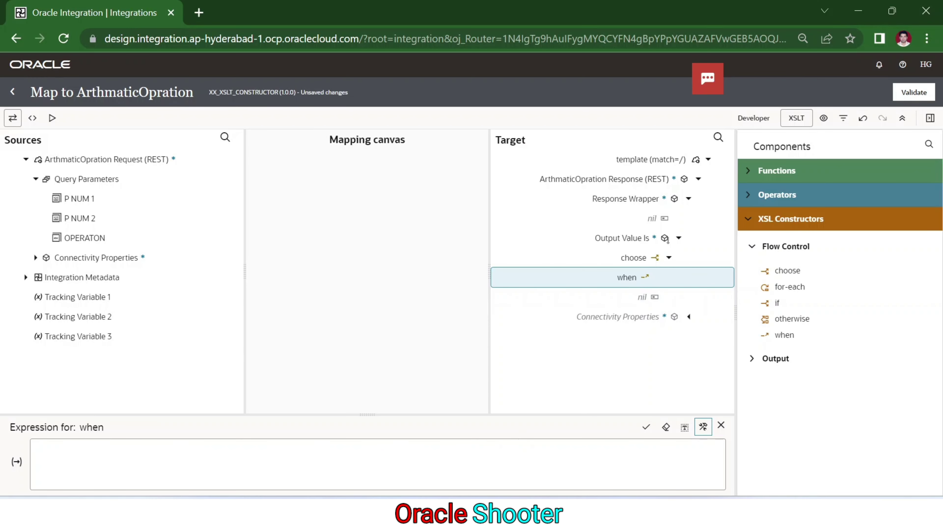
pyautogui.click(36, 445)
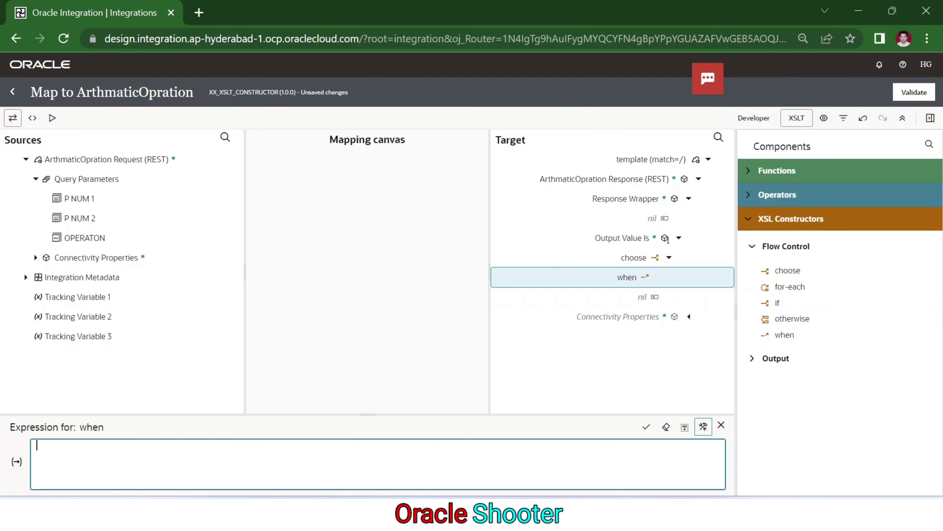
pyautogui.moveTo(87, 238); pyautogui.dragTo(171, 457)
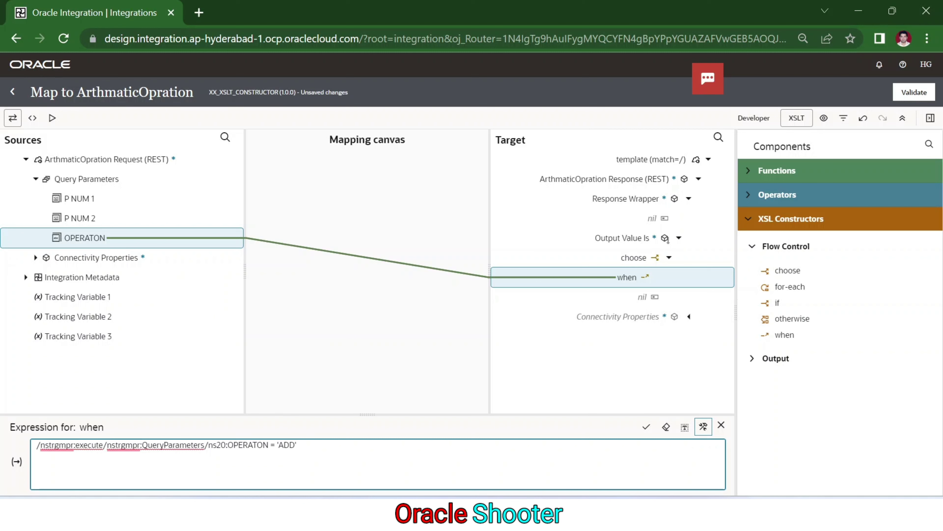
pyautogui.click(647, 427)
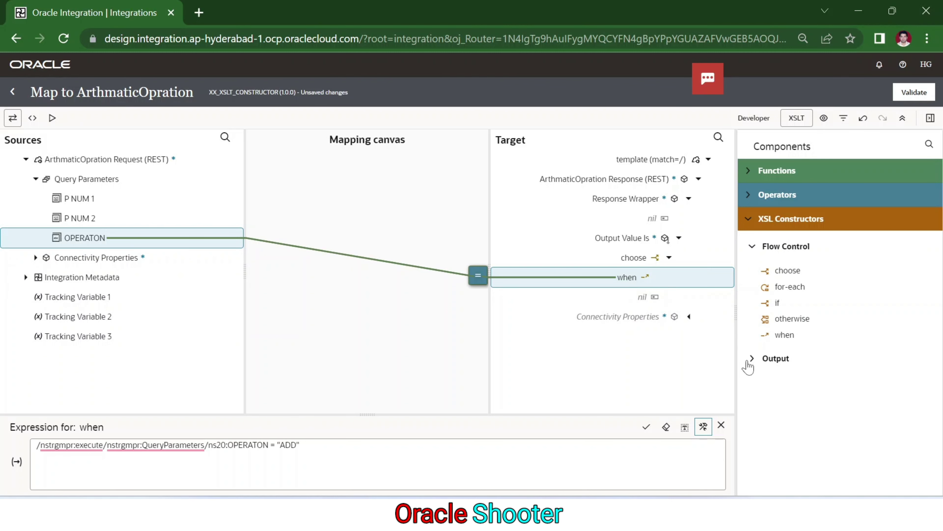
# Add a value-of constructor under the ADD when branch and set its expression to P_NUM_1 + P_NUM_2
pyautogui.click(751, 359)
pyautogui.moveTo(782, 350); pyautogui.dragTo(700, 336)
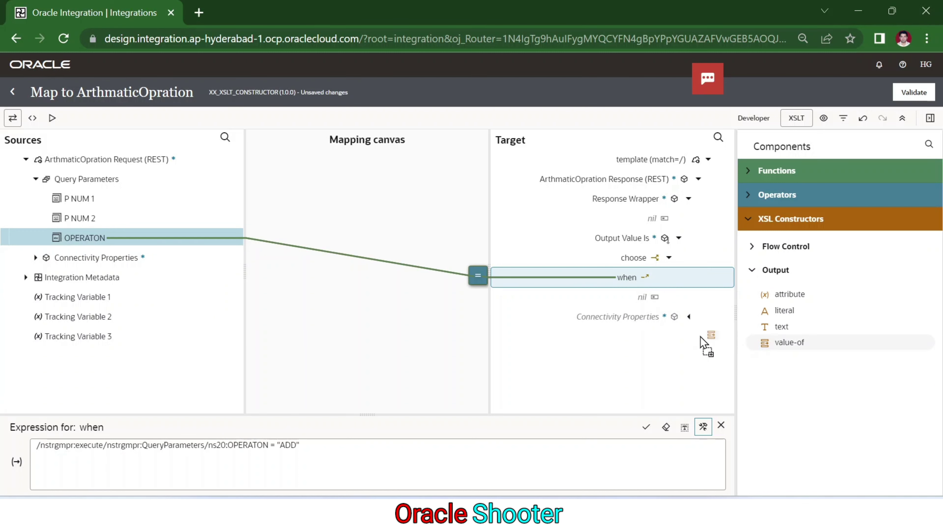
pyautogui.moveTo(622, 301); pyautogui.dragTo(613, 284)
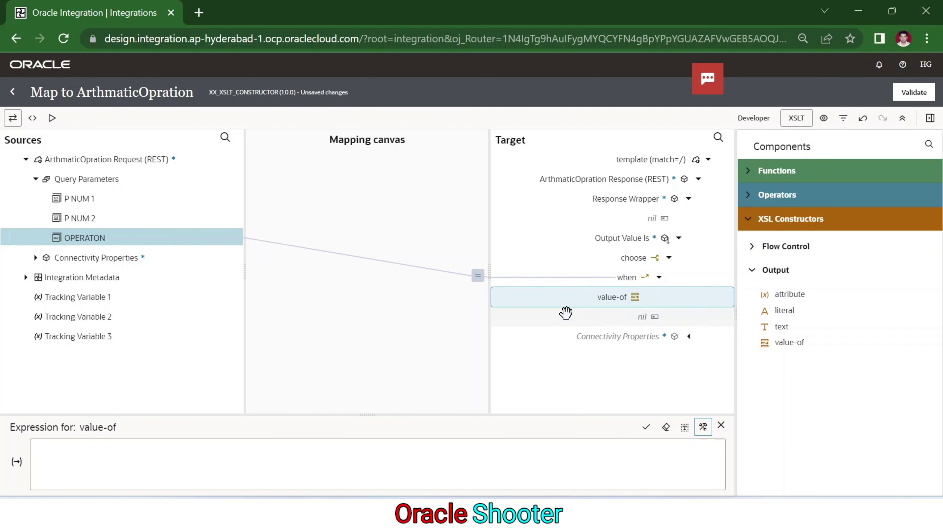
pyautogui.moveTo(99, 197); pyautogui.dragTo(132, 458)
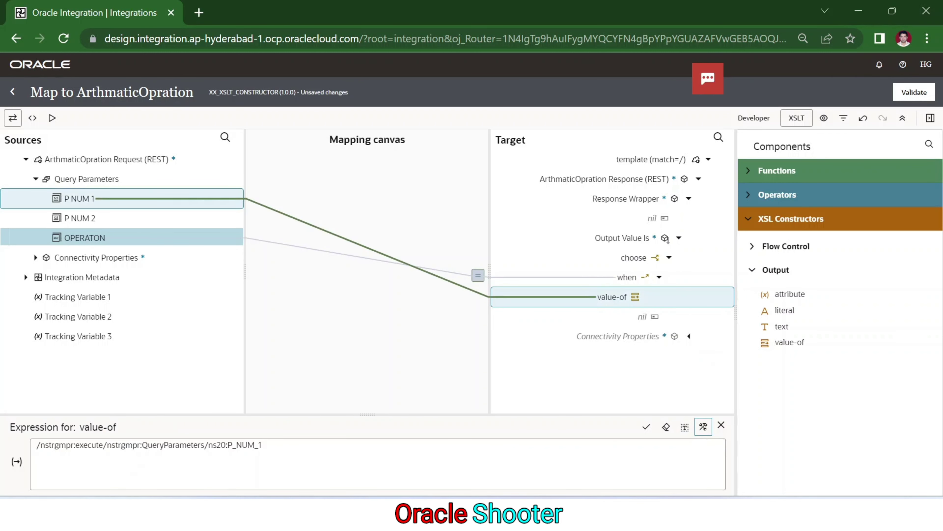
pyautogui.write('+')
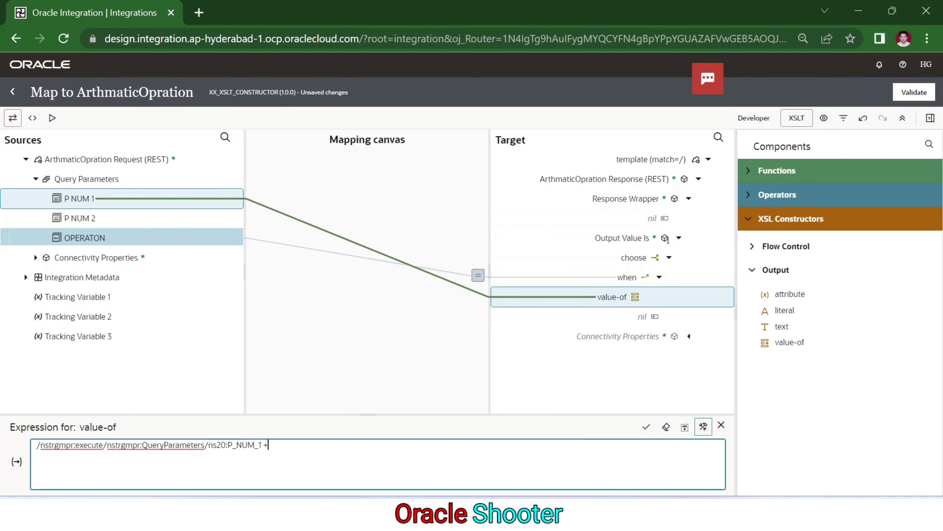
pyautogui.moveTo(95, 223); pyautogui.dragTo(295, 452)
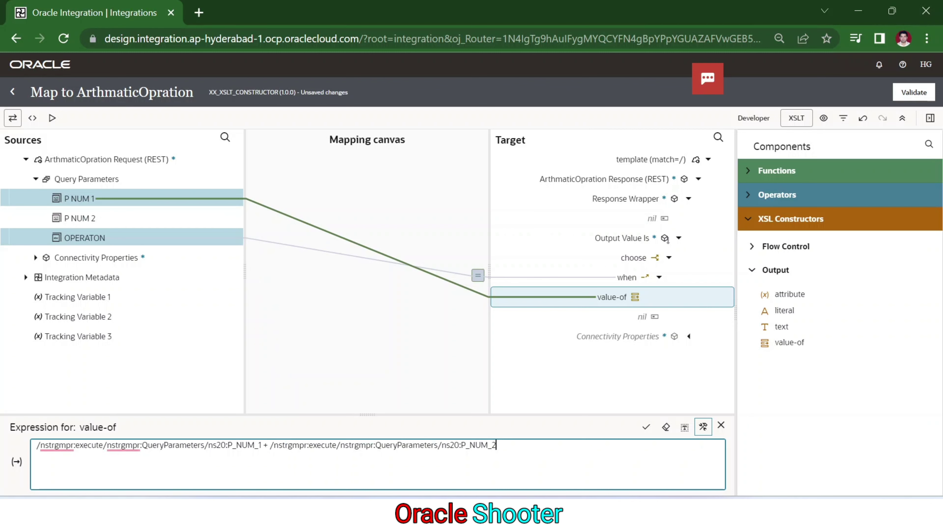
pyautogui.click(647, 427)
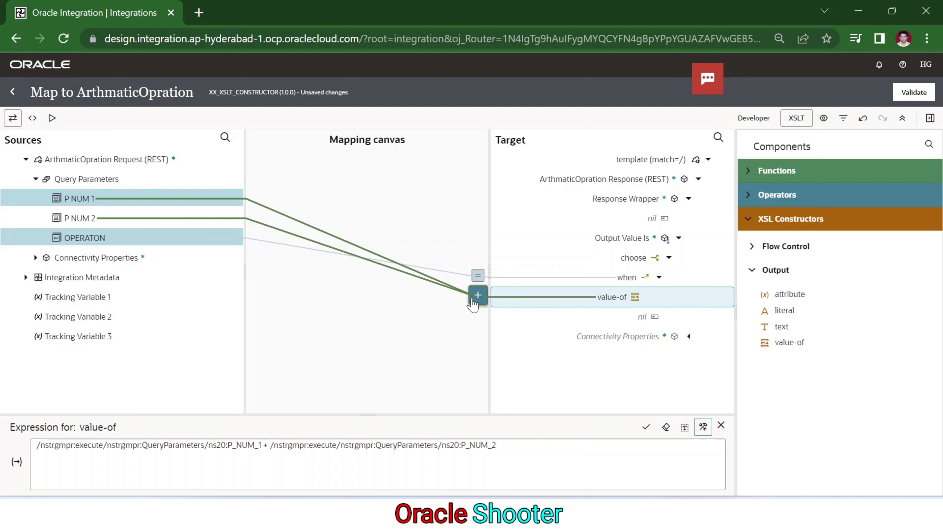
pyautogui.click(494, 277)
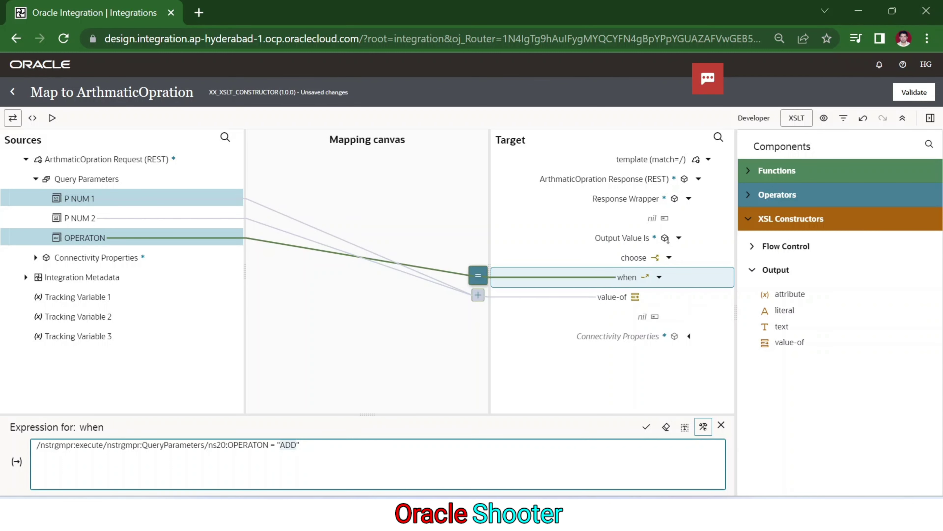
pyautogui.click(511, 301)
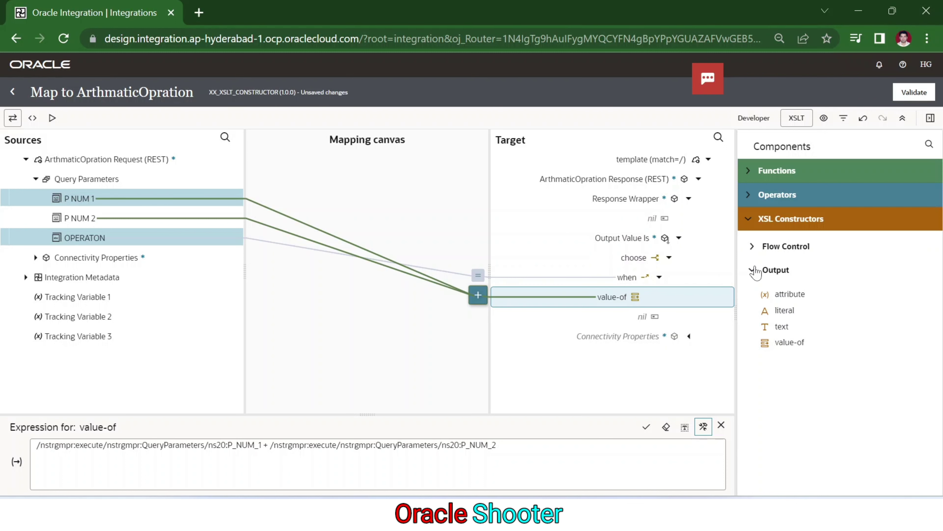
# Add a second when constructor under choose and set its condition to the OPERATON query parameter = 'MUL'
pyautogui.click(753, 249)
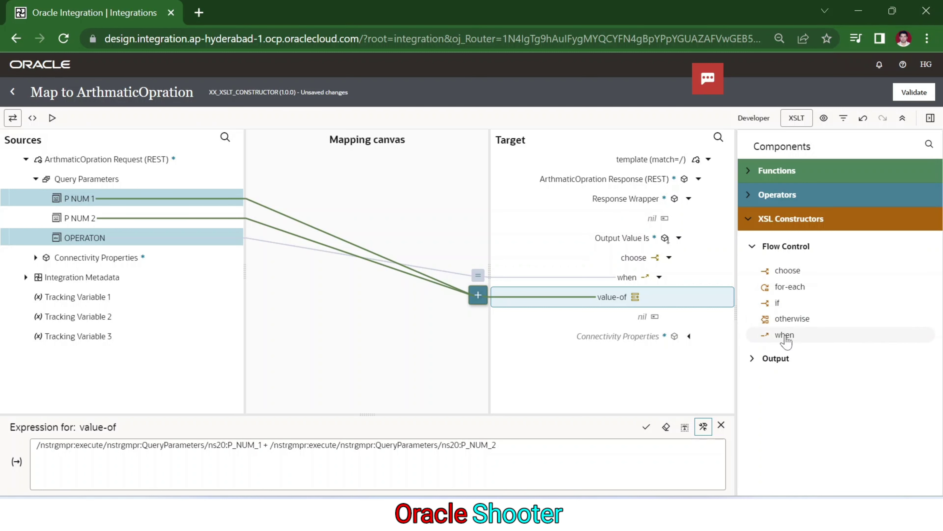
pyautogui.moveTo(786, 339); pyautogui.dragTo(617, 262)
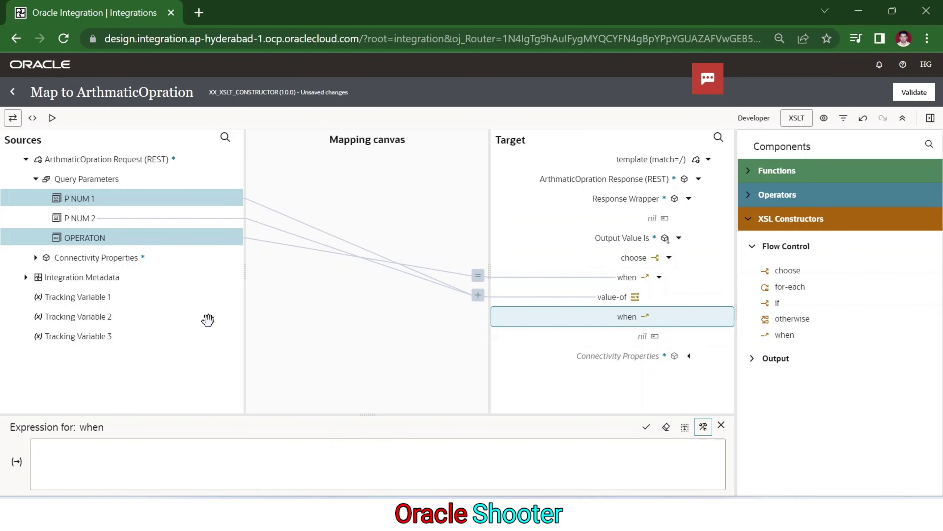
pyautogui.moveTo(96, 236); pyautogui.dragTo(149, 459)
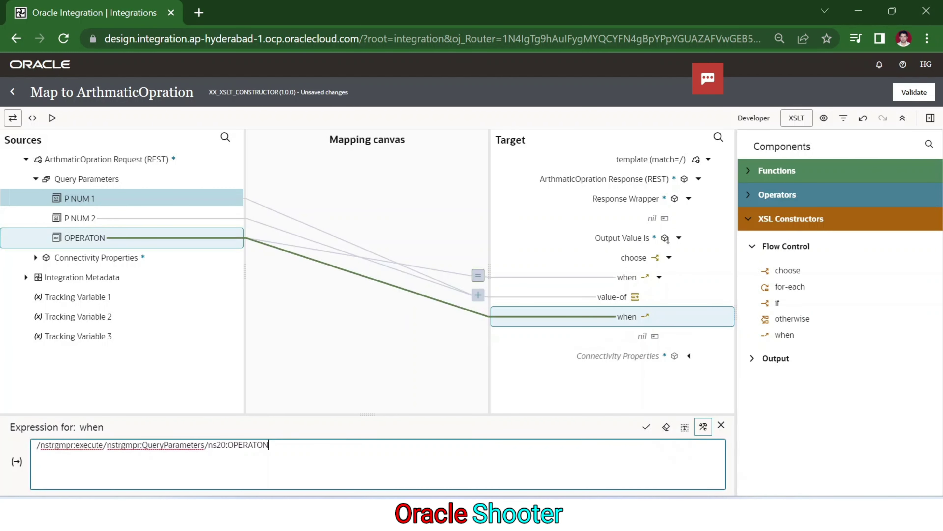
pyautogui.write('=')
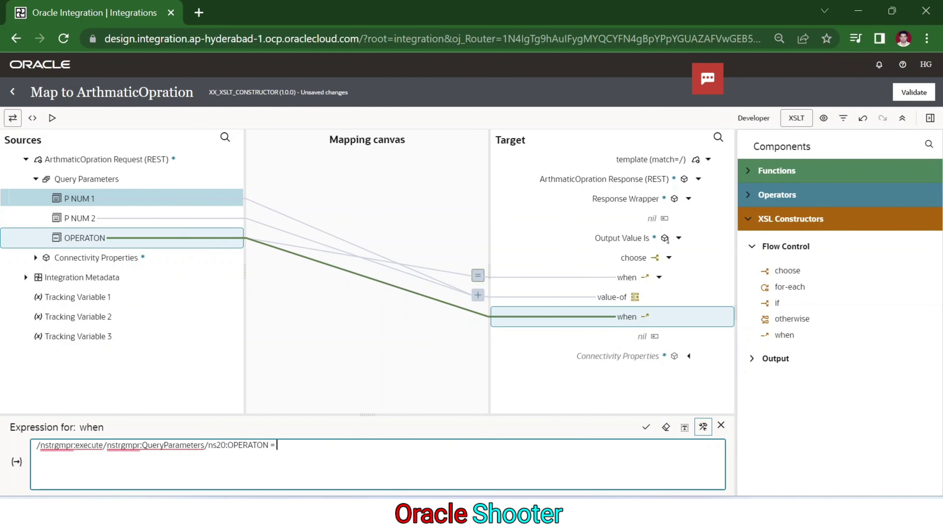
pyautogui.write(" 'MUL")
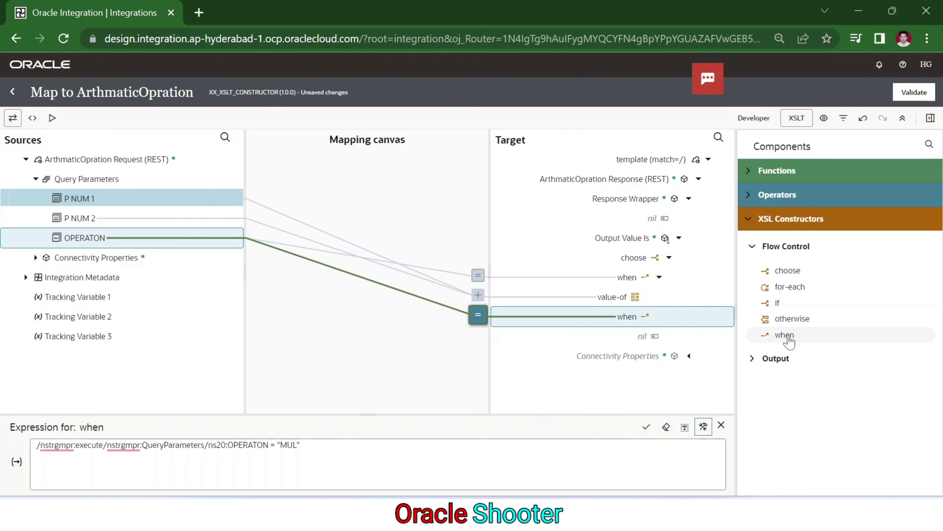
# Add a value-of constructor under the MUL when branch and set its expression to P_NUM_1 * P_NUM_2
pyautogui.click(753, 358)
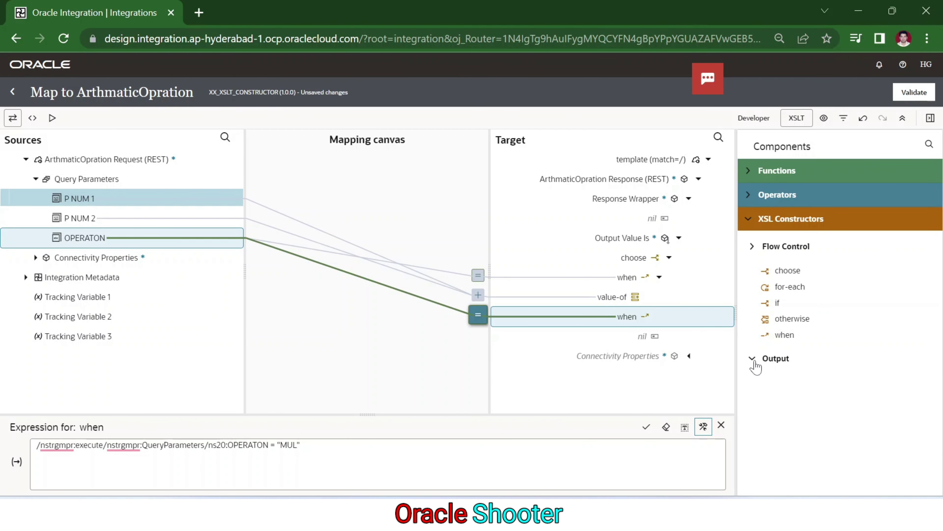
pyautogui.moveTo(784, 345); pyautogui.dragTo(609, 322)
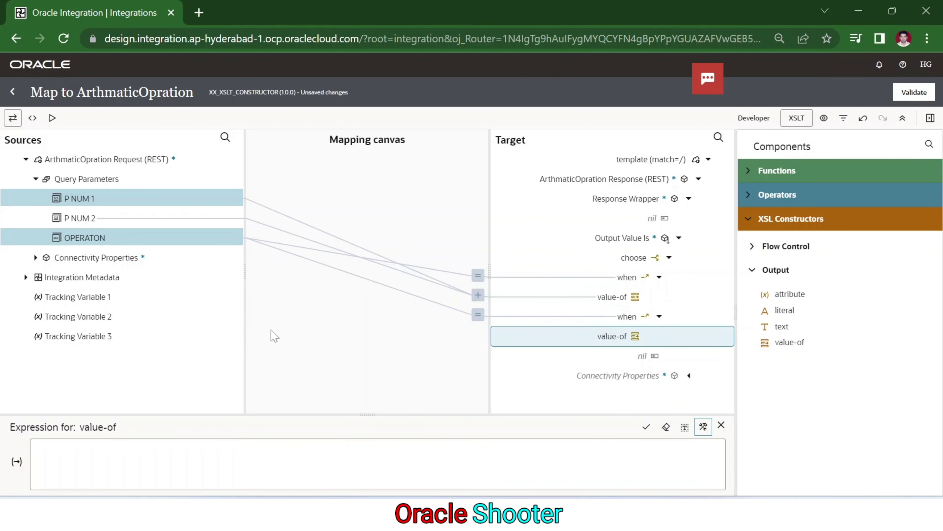
pyautogui.moveTo(89, 199); pyautogui.dragTo(143, 469)
pyautogui.click(261, 444)
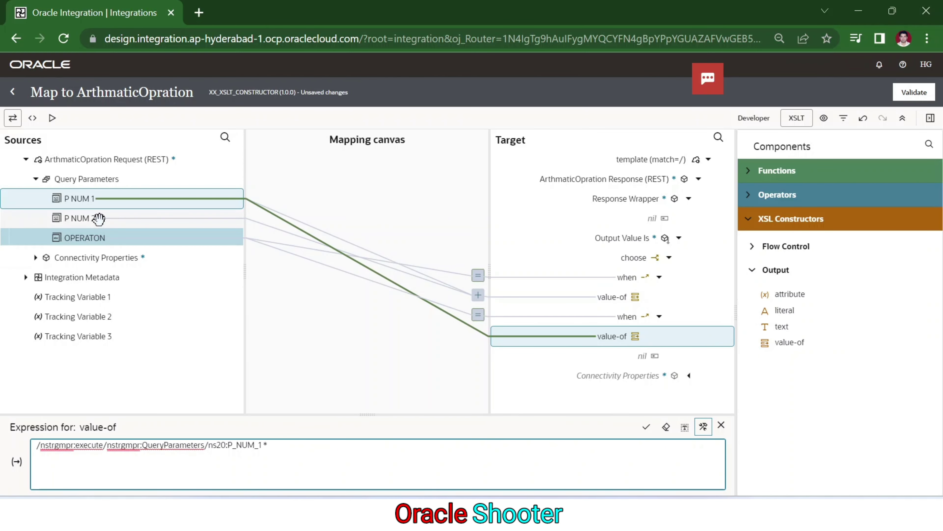
pyautogui.moveTo(95, 217); pyautogui.dragTo(295, 451)
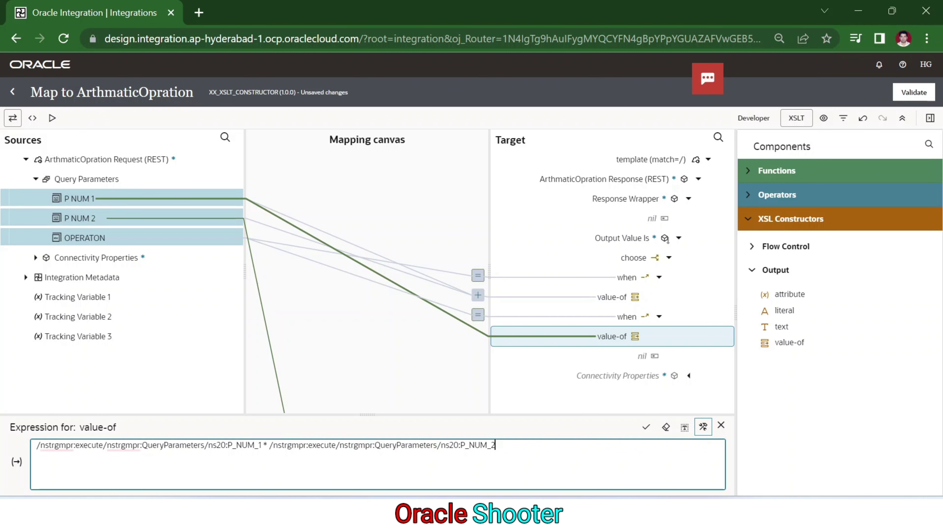
pyautogui.click(646, 427)
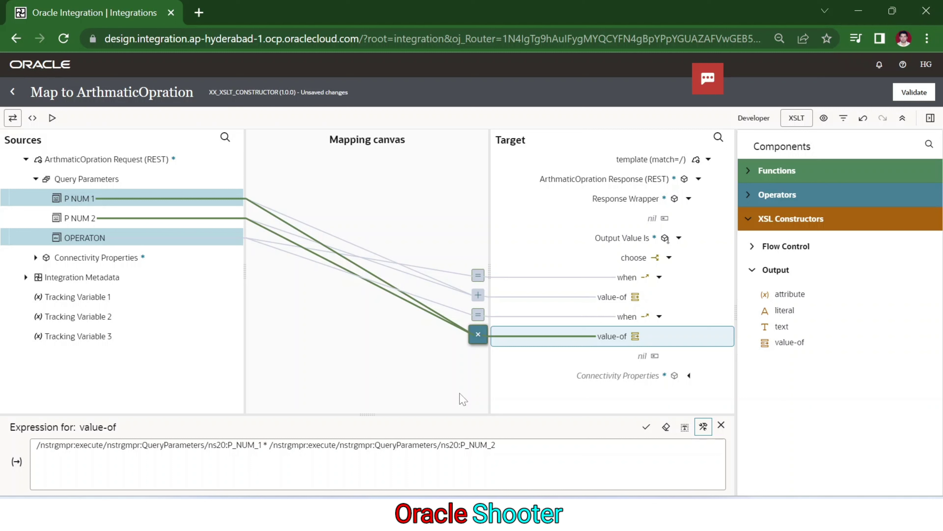
# Add an otherwise constructor under choose, following the two when branches
pyautogui.click(750, 270)
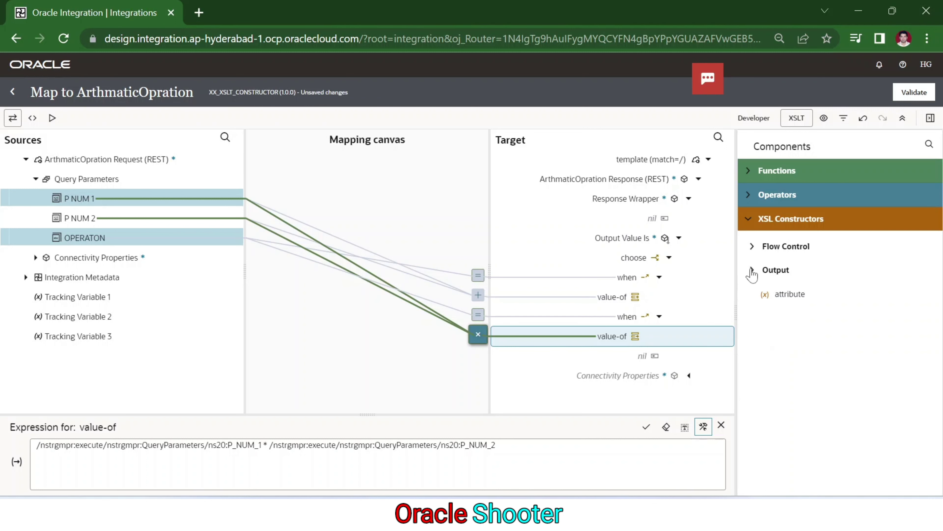
pyautogui.click(751, 247)
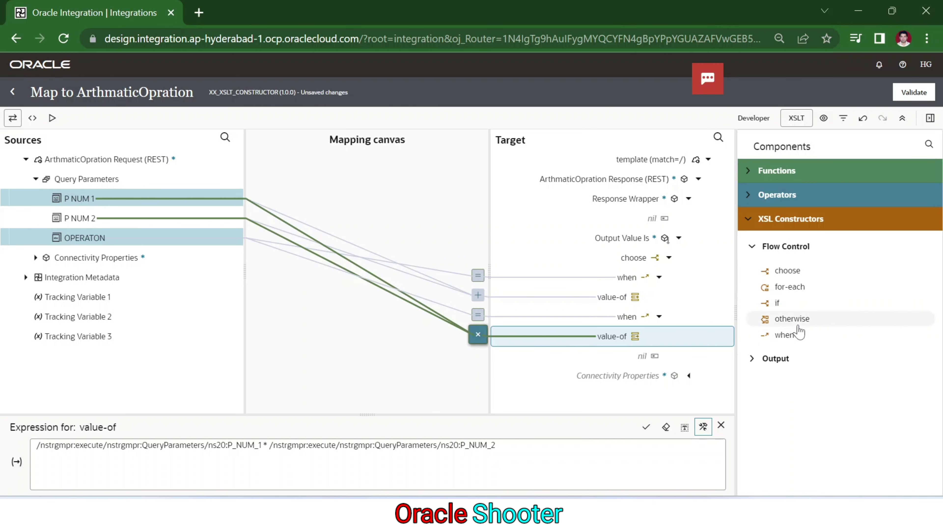
pyautogui.moveTo(798, 327); pyautogui.dragTo(616, 260)
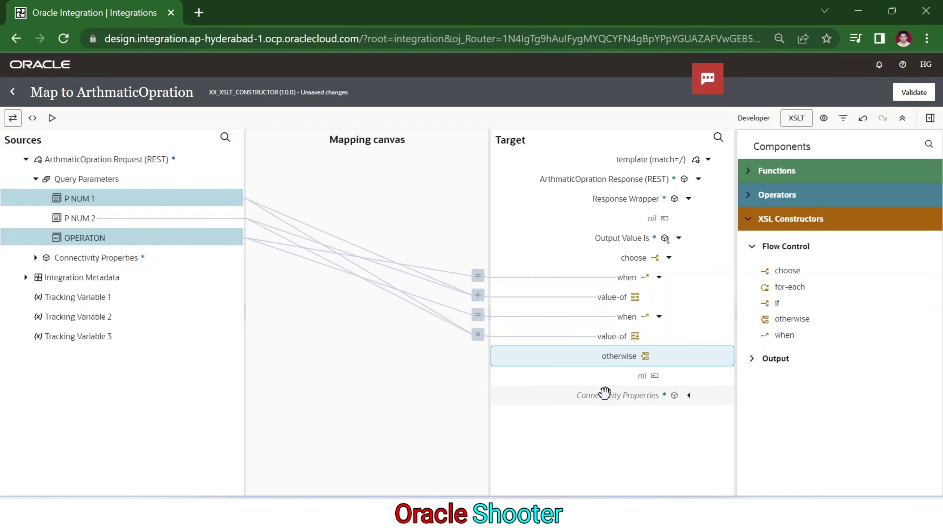
# Add a value-of constructor under the otherwise branch and set its expression to P_NUM_2 - P_NUM_1
pyautogui.click(756, 365)
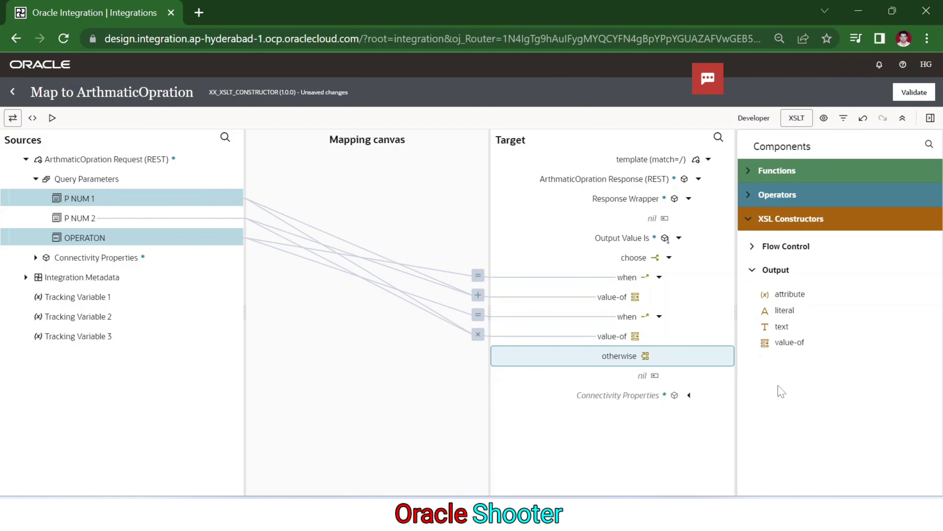
pyautogui.moveTo(787, 344); pyautogui.dragTo(601, 363)
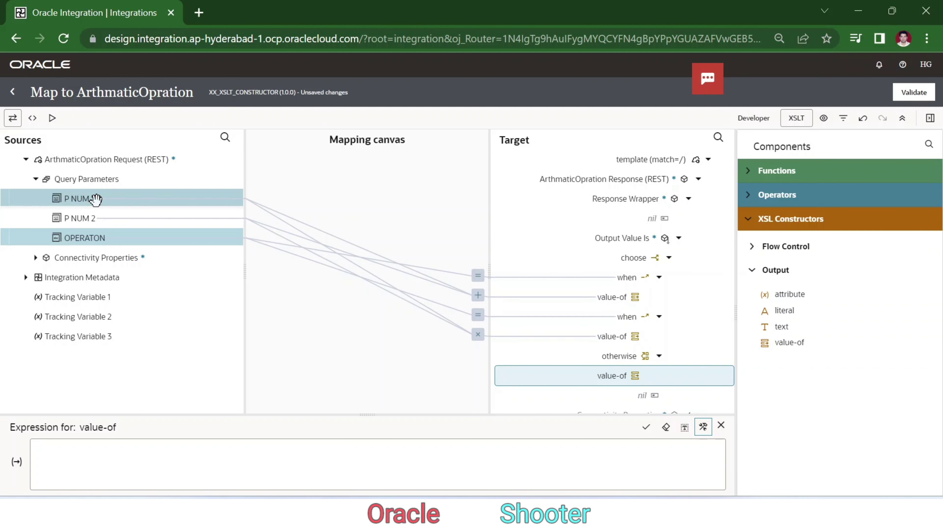
pyautogui.moveTo(89, 215); pyautogui.dragTo(111, 469)
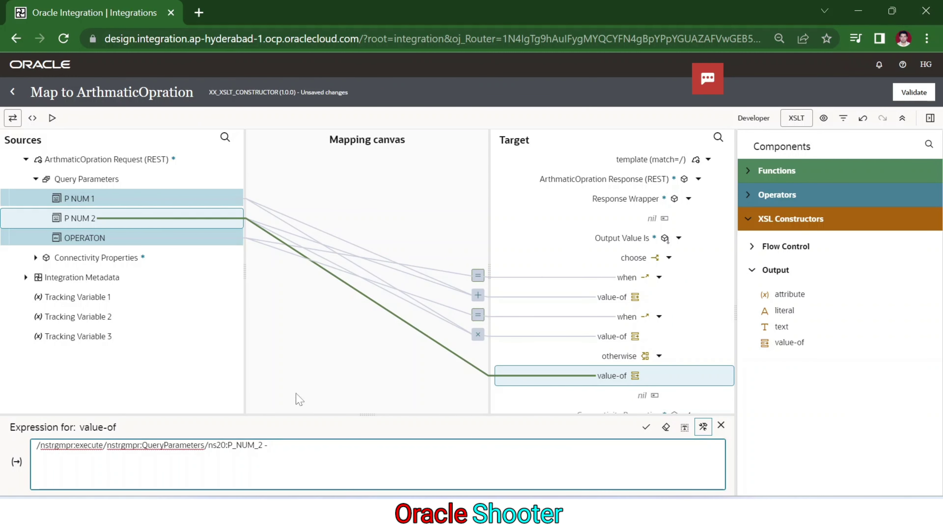
pyautogui.write('-')
pyautogui.moveTo(80, 199); pyautogui.dragTo(302, 456)
pyautogui.click(646, 426)
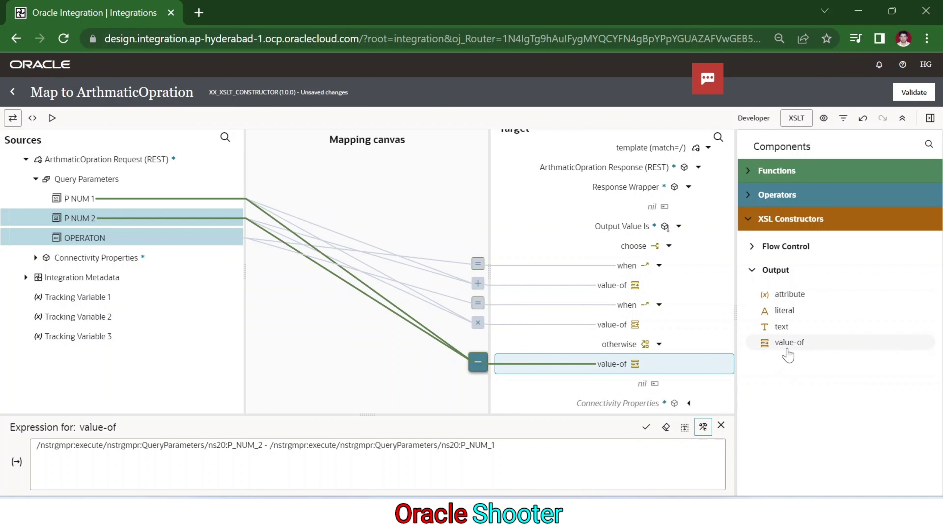
pyautogui.click(754, 268)
pyautogui.click(753, 246)
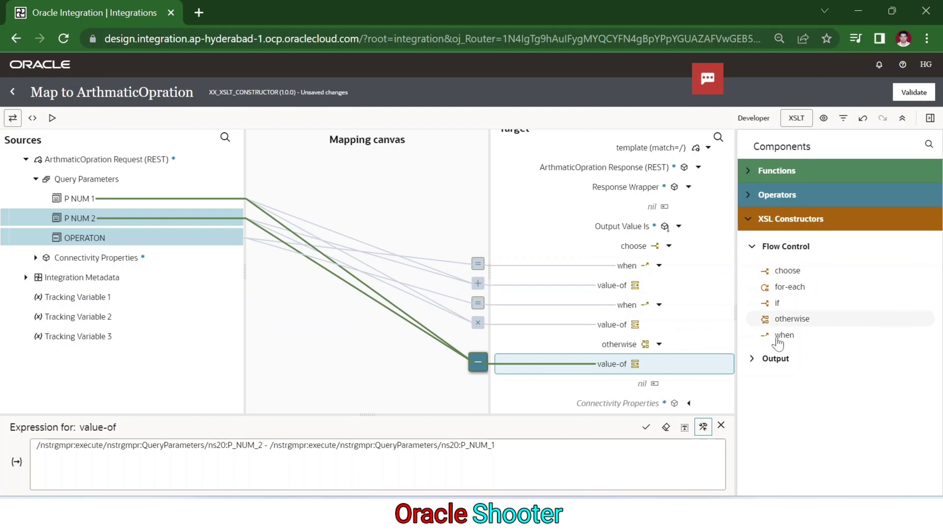
pyautogui.click(754, 358)
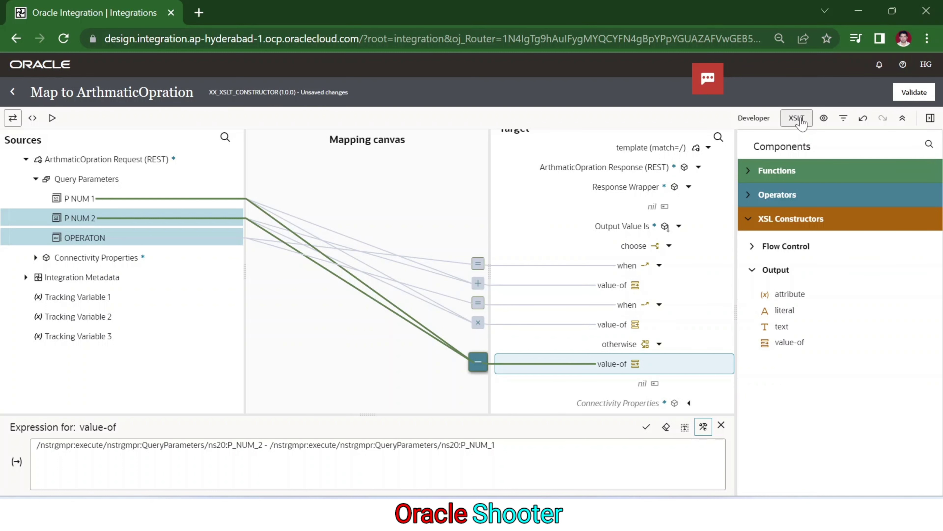
# Hide the component palette and validate the Map to ArthmaticOpration mapping
pyautogui.click(930, 118)
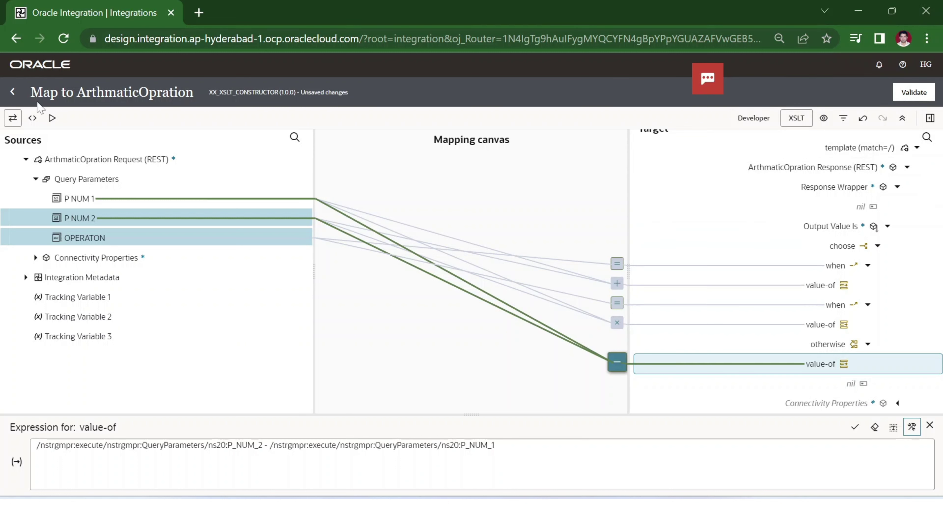
pyautogui.click(51, 118)
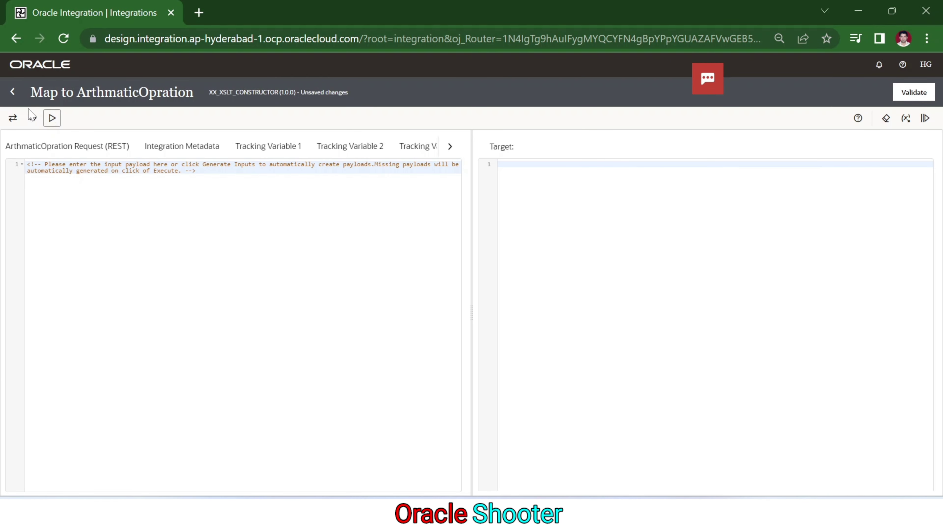
pyautogui.click(12, 118)
pyautogui.click(916, 95)
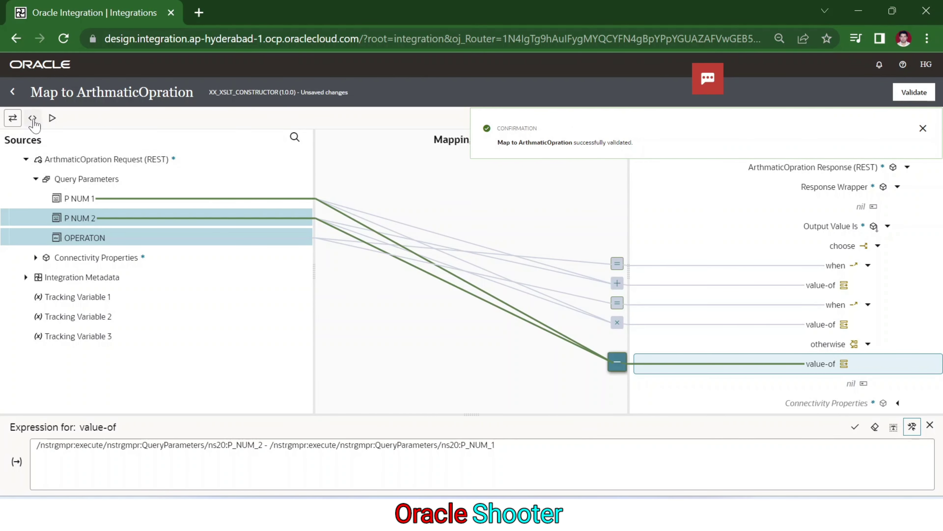
# Generate the sample request payload in the mapping tester and delete its second QueryParameters block
pyautogui.click(53, 118)
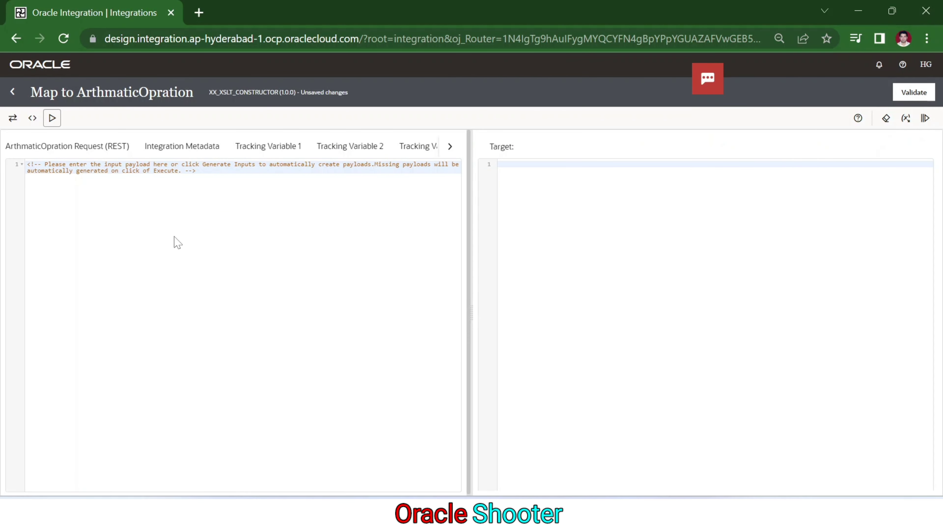
pyautogui.click(905, 121)
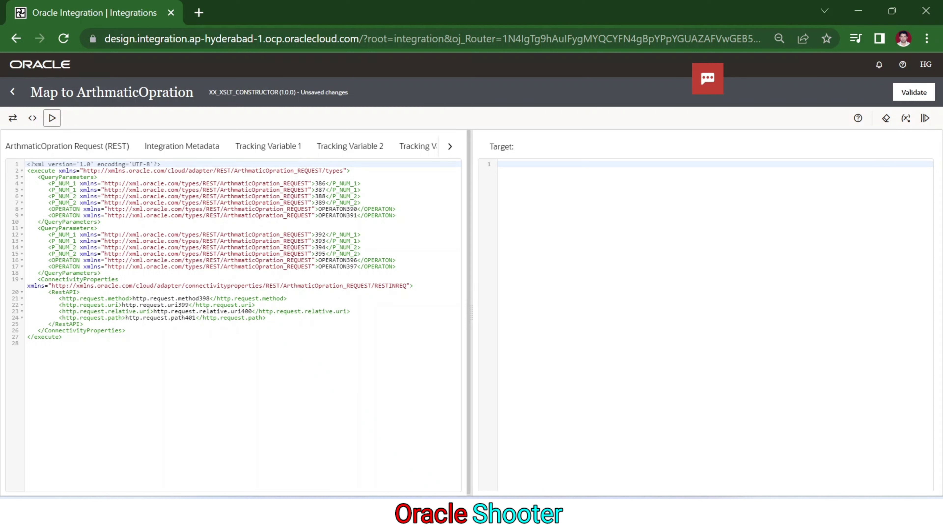
pyautogui.moveTo(103, 273); pyautogui.dragTo(11, 228)
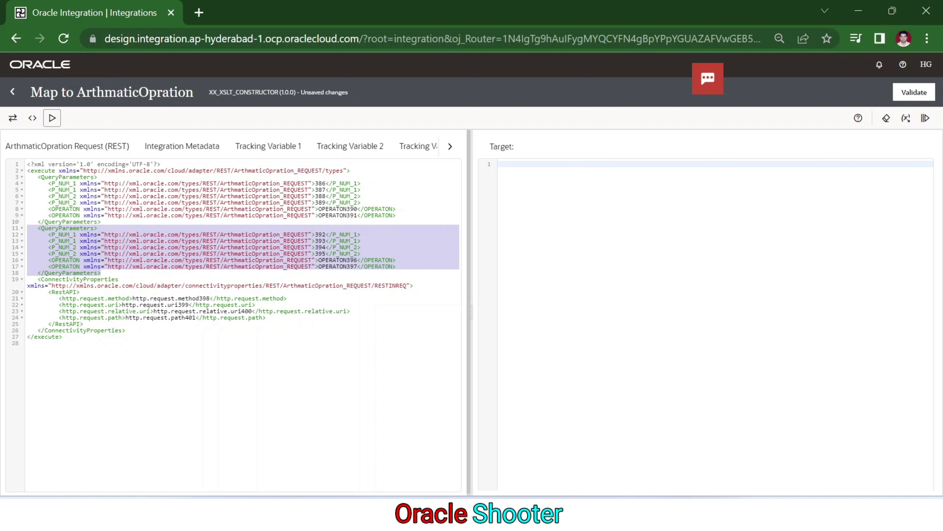
pyautogui.moveTo(12, 176); pyautogui.dragTo(101, 222)
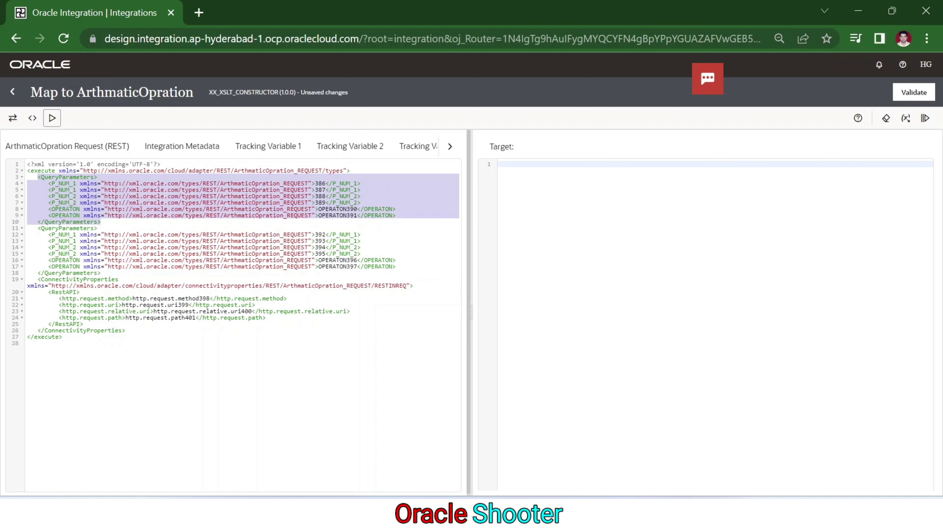
pyautogui.moveTo(101, 273); pyautogui.dragTo(15, 232)
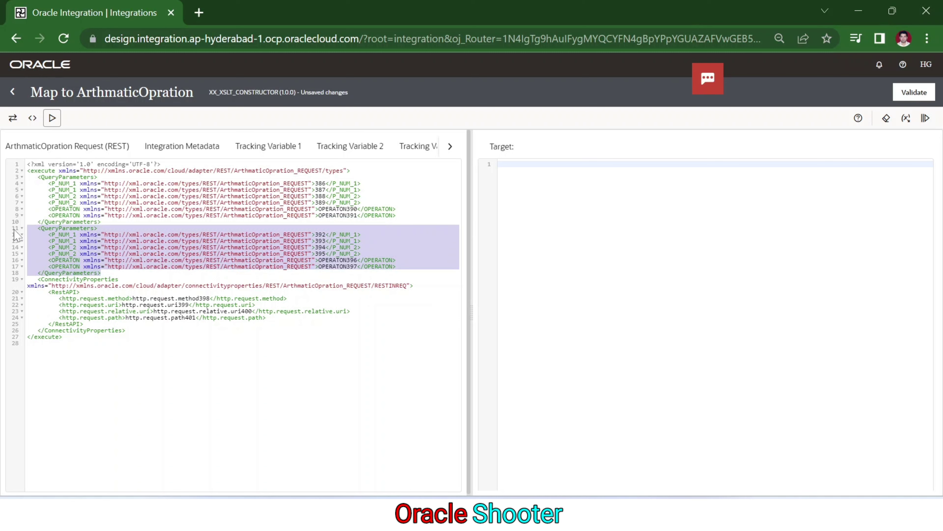
pyautogui.press('BackSpace')
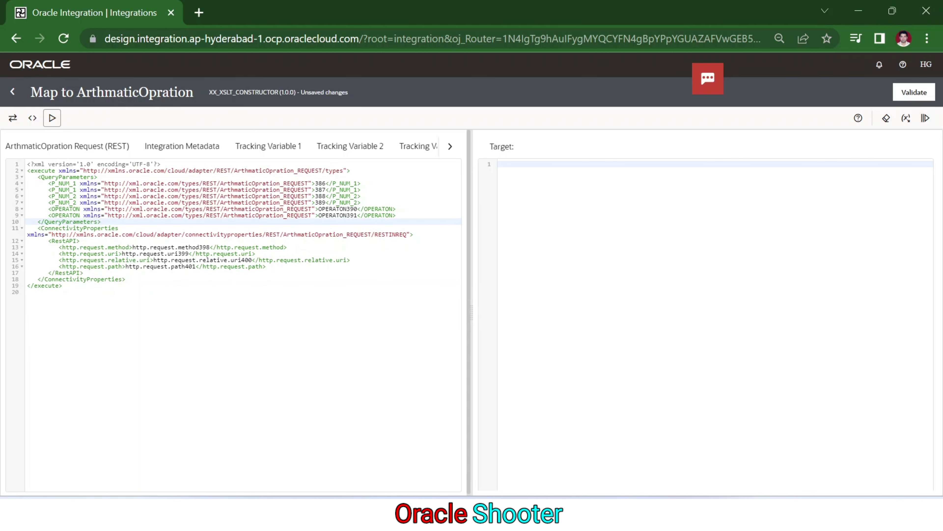
# Delete the duplicate P_NUM_1, P_NUM_2 and OPERATON elements from the remaining QueryParameters block, keeping one of each
pyautogui.moveTo(362, 183); pyautogui.dragTo(2, 186)
pyautogui.press('BackSpace')
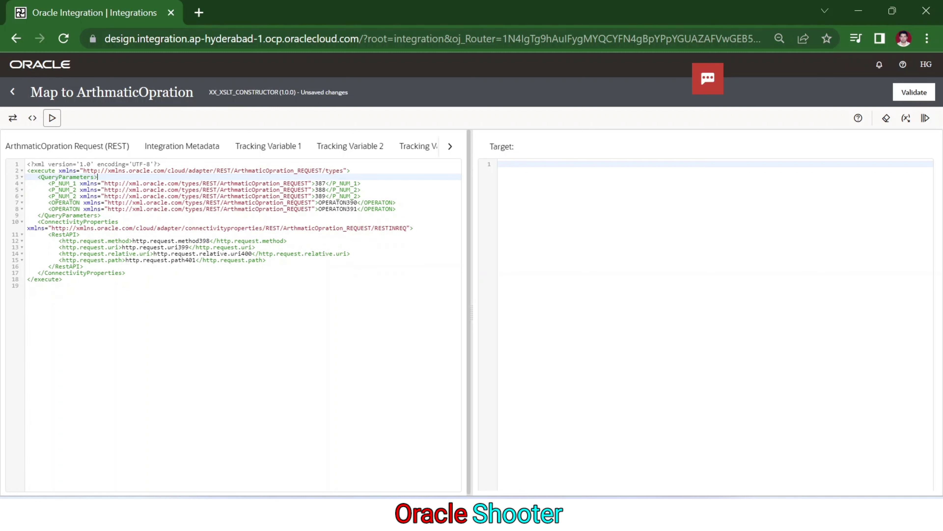
pyautogui.moveTo(362, 190); pyautogui.dragTo(6, 190)
pyautogui.press('BackSpace')
pyautogui.press('BackSpace')
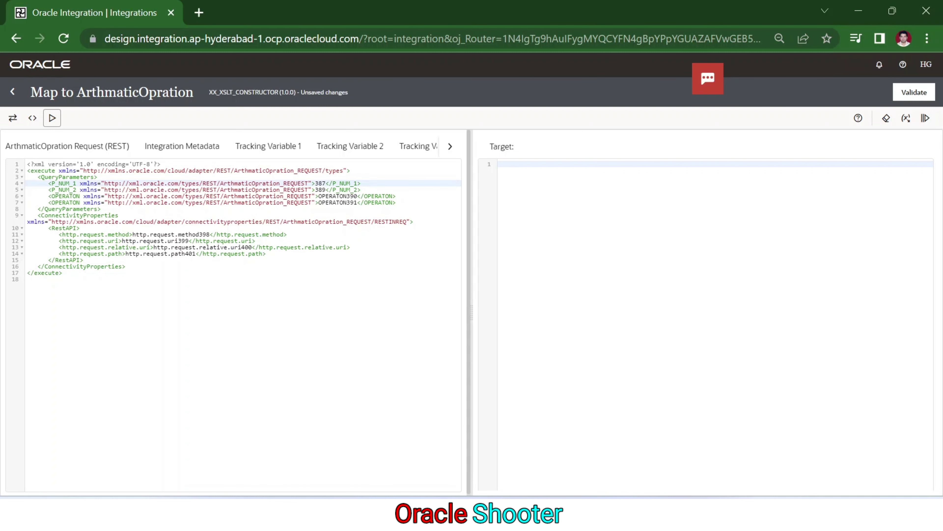
pyautogui.moveTo(396, 202); pyautogui.dragTo(12, 210)
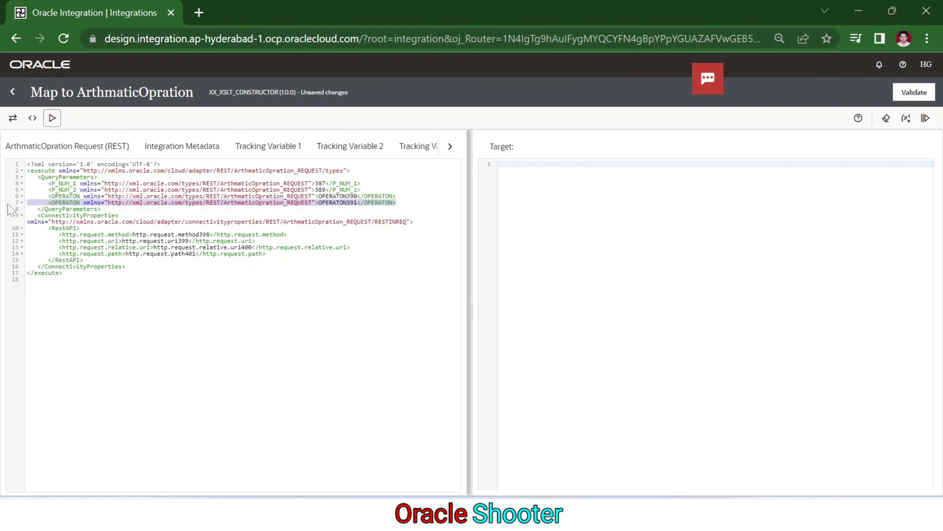
pyautogui.press('BackSpace')
pyautogui.press('BackSpace')
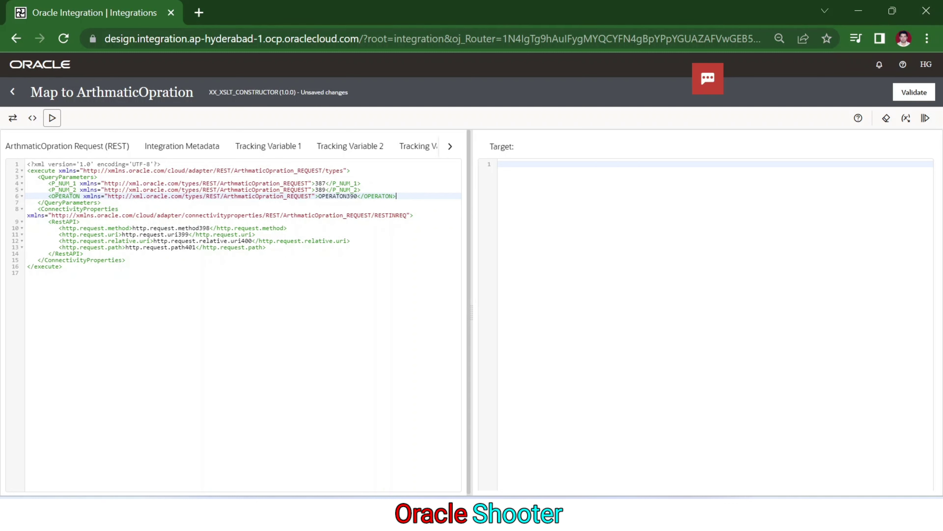
# Set P_NUM_1 to 10 and P_NUM_2 to 40 in the test request payload
pyautogui.doubleClick(321, 184)
pyautogui.write('100')
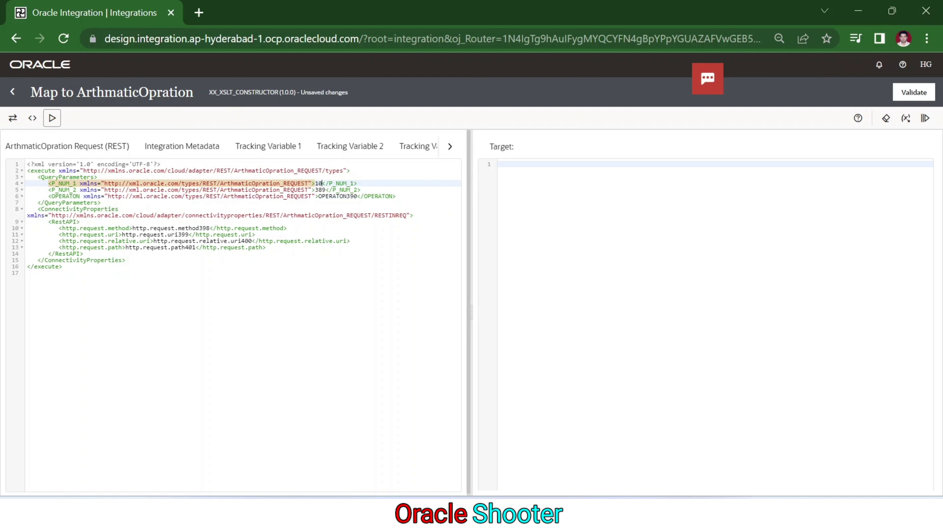
pyautogui.doubleClick(321, 189)
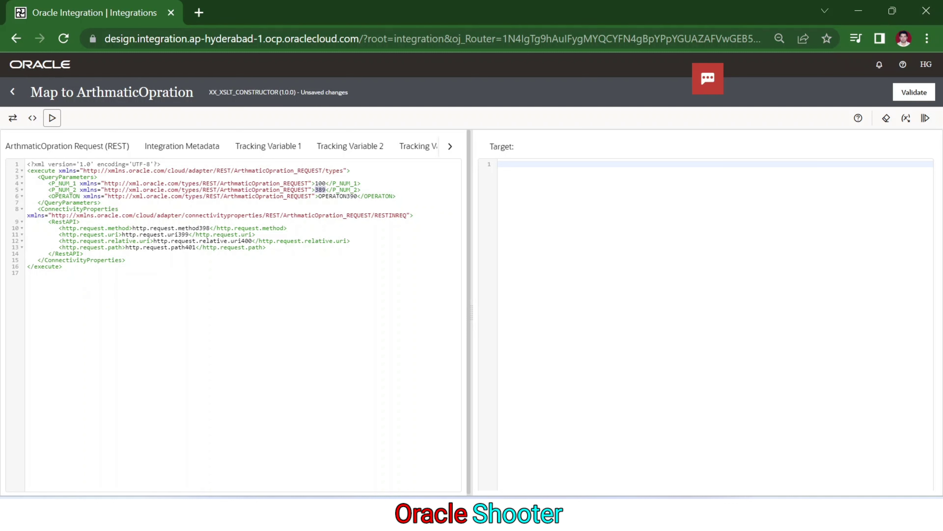
pyautogui.write('4')
pyautogui.write('00')
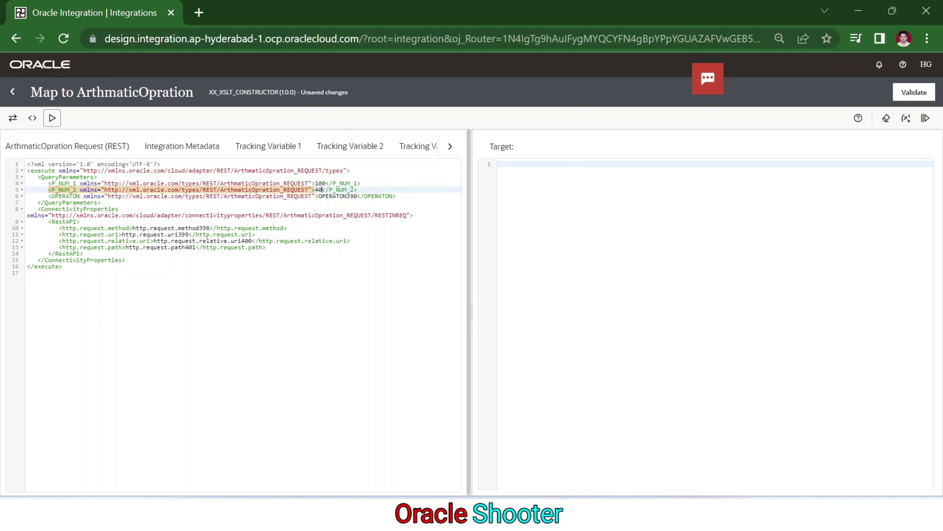
pyautogui.press('BackSpace')
pyautogui.click(326, 184)
pyautogui.press('BackSpace')
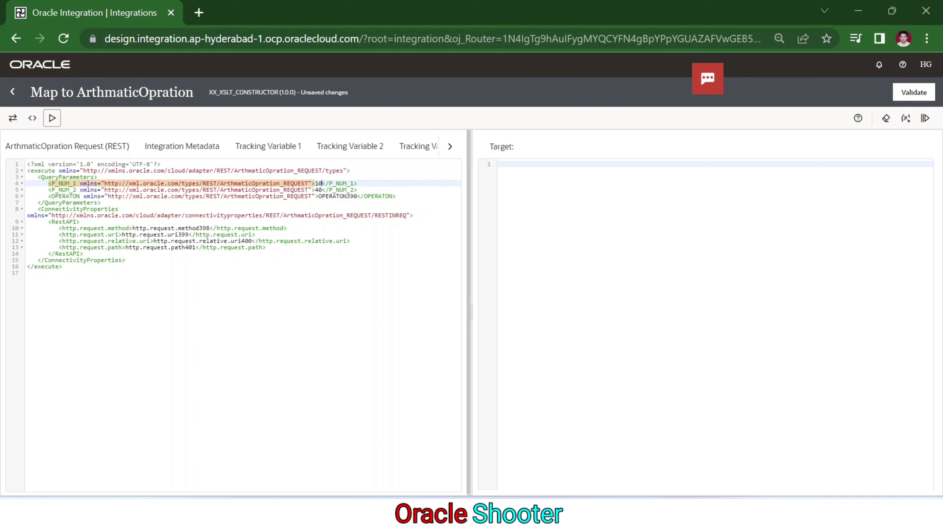
# Set OPERATON to ADD in the test payload, execute the mapping and check the output value in the response
pyautogui.click(101, 203)
pyautogui.doubleClick(337, 196)
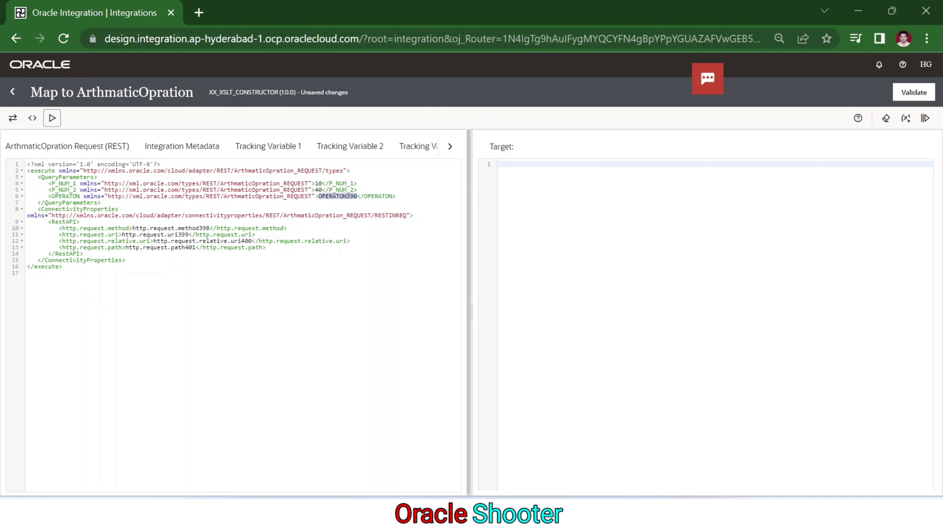
pyautogui.write('ADD')
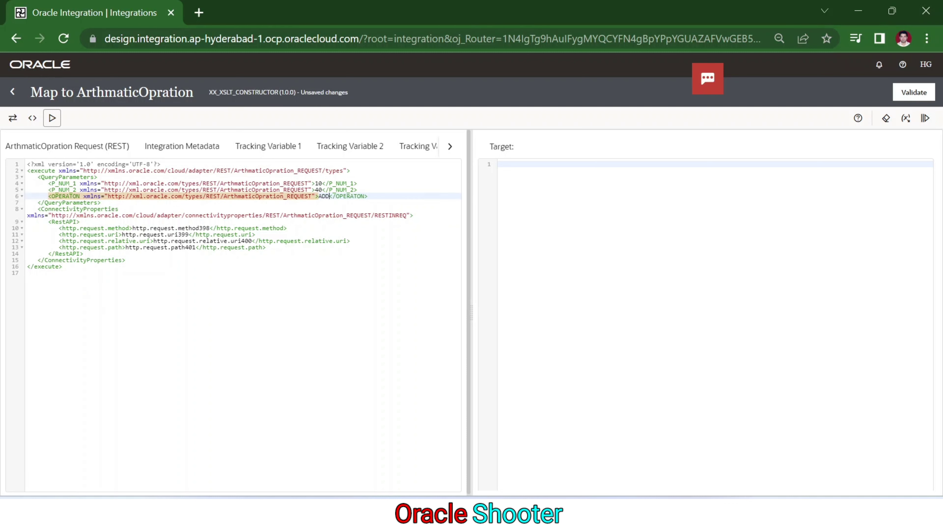
pyautogui.click(926, 118)
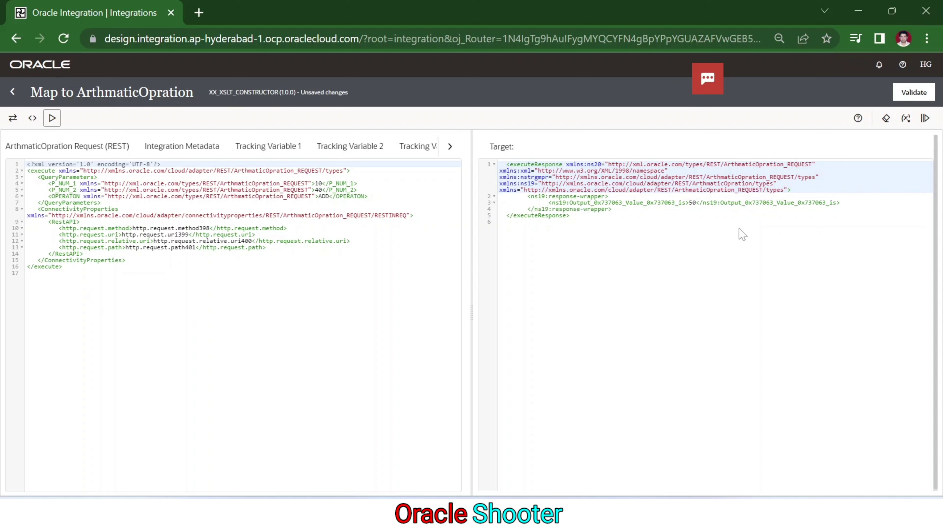
pyautogui.doubleClick(692, 203)
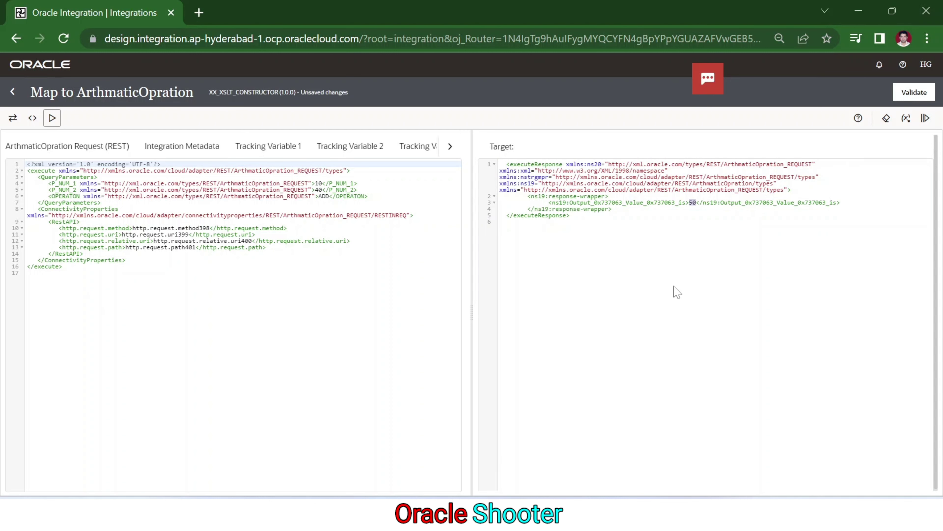
# Set OPERATON to MUL in the test payload, execute the mapping and check the resulting output value
pyautogui.hotkey('ctrl', '+')
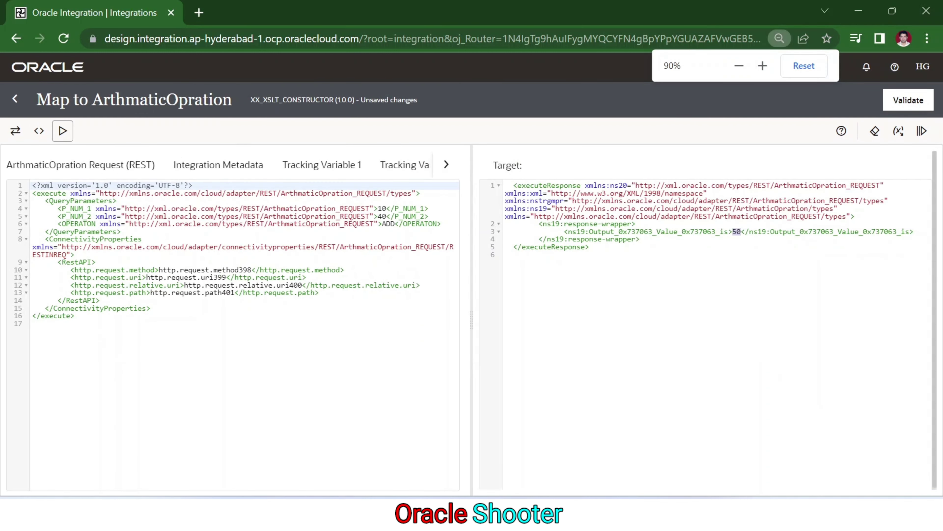
pyautogui.hotkey('ctrl', '+')
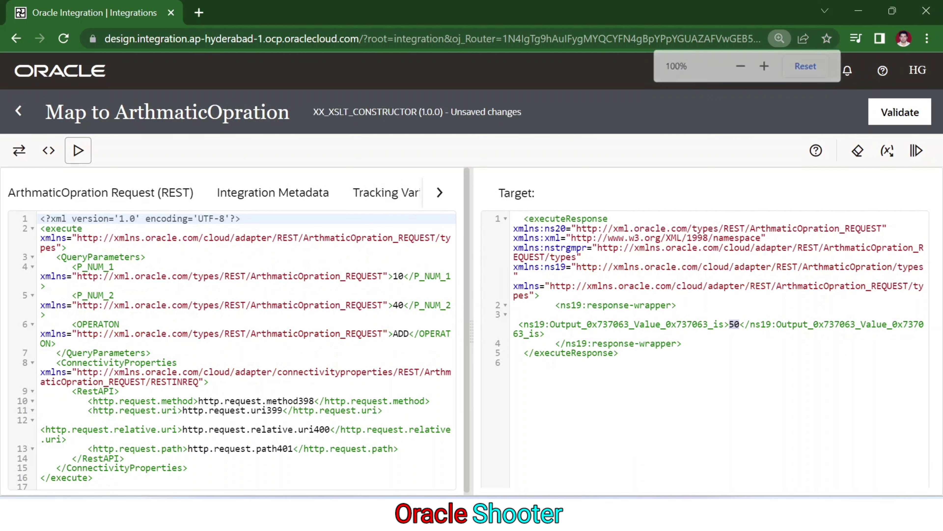
pyautogui.doubleClick(398, 276)
pyautogui.click(48, 315)
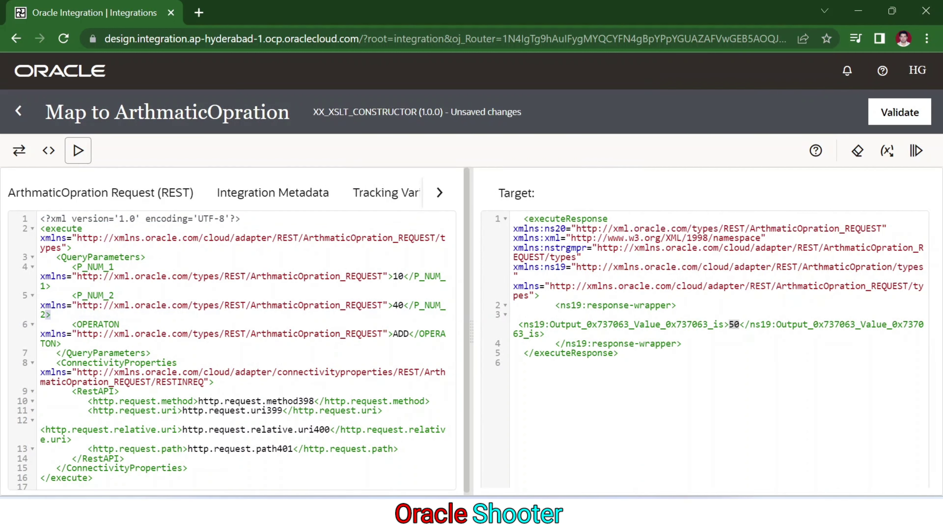
pyautogui.doubleClick(400, 333)
pyautogui.write('MUL')
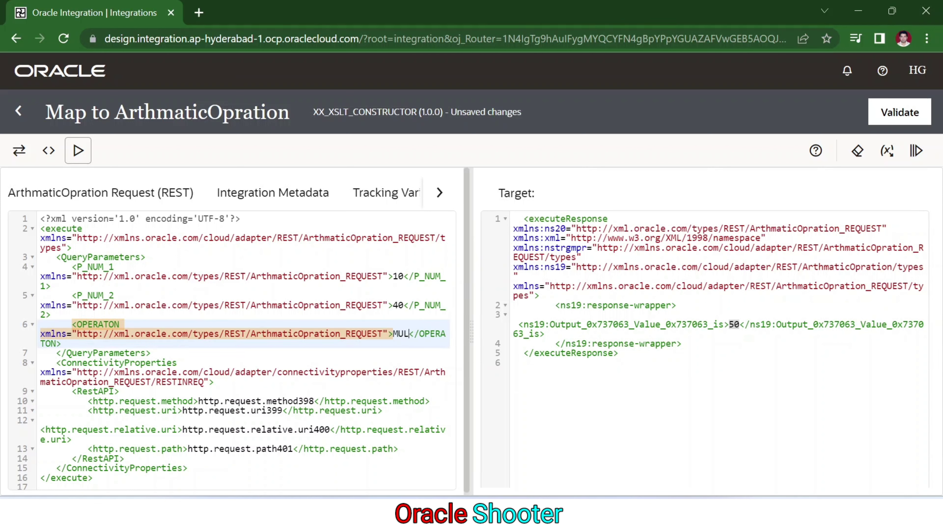
pyautogui.click(916, 151)
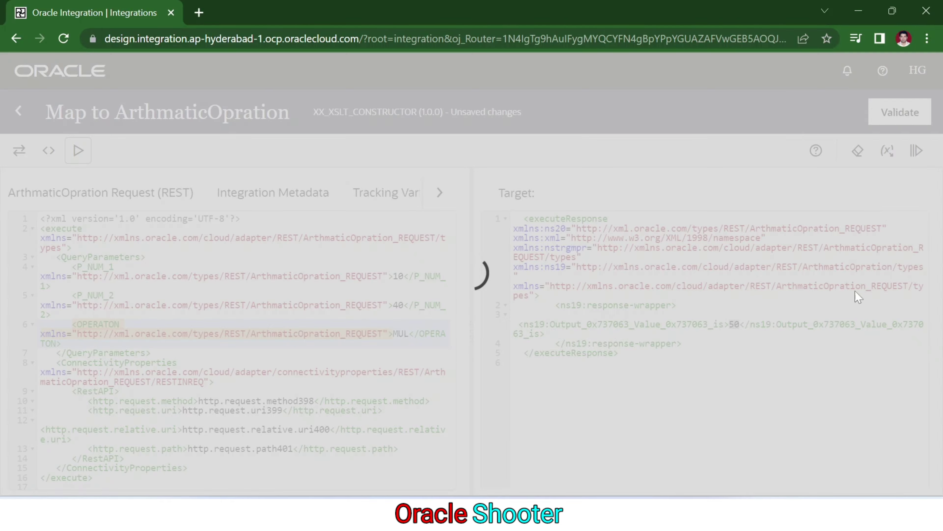
pyautogui.doubleClick(737, 324)
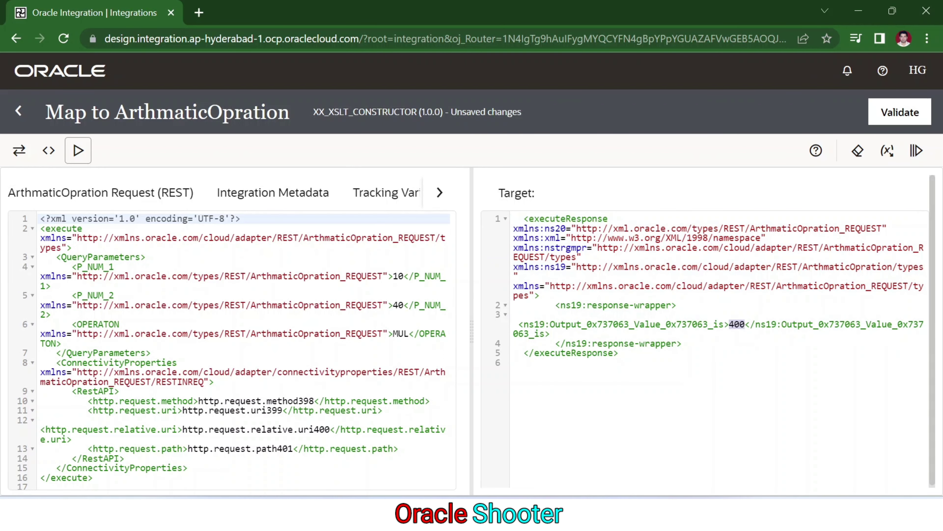
# Test the otherwise branch by executing the mapping with OPERATON set to ABC, check the output value, and return to the mapping designer
pyautogui.doubleClick(401, 334)
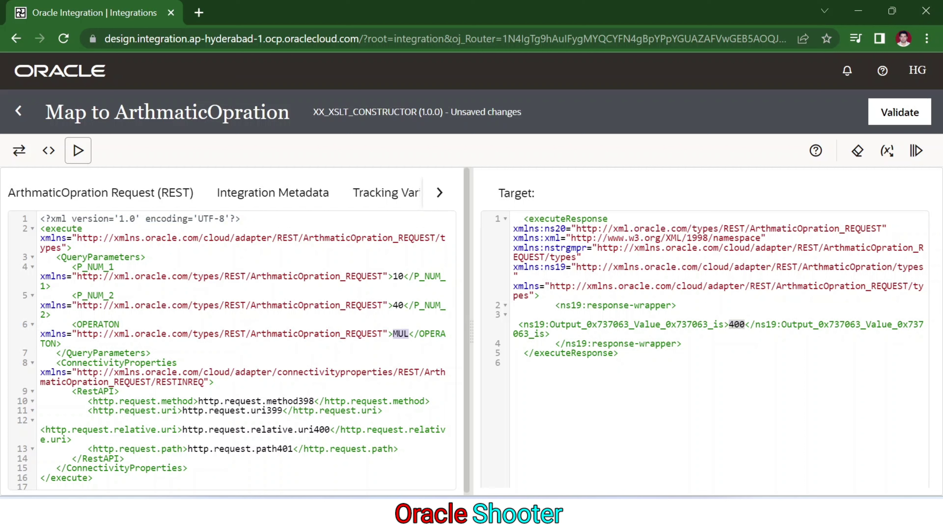
pyautogui.write('ABC')
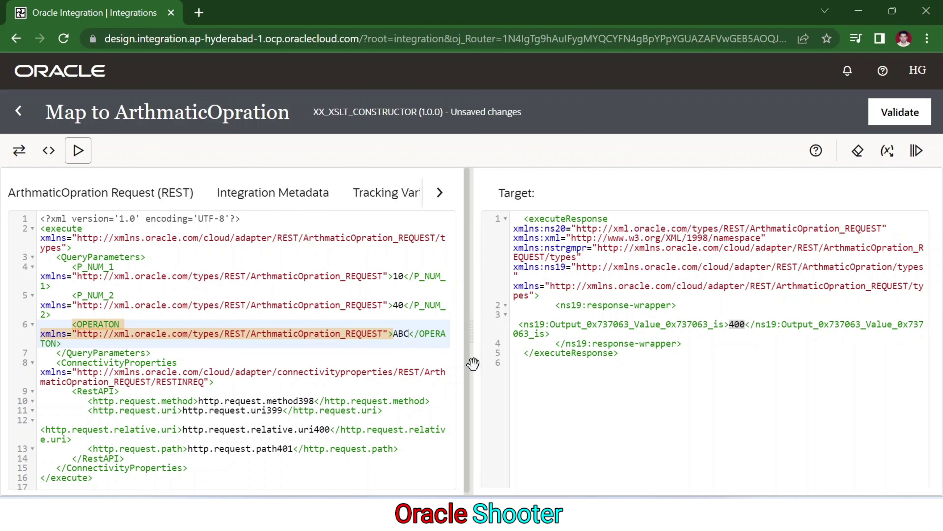
pyautogui.click(914, 152)
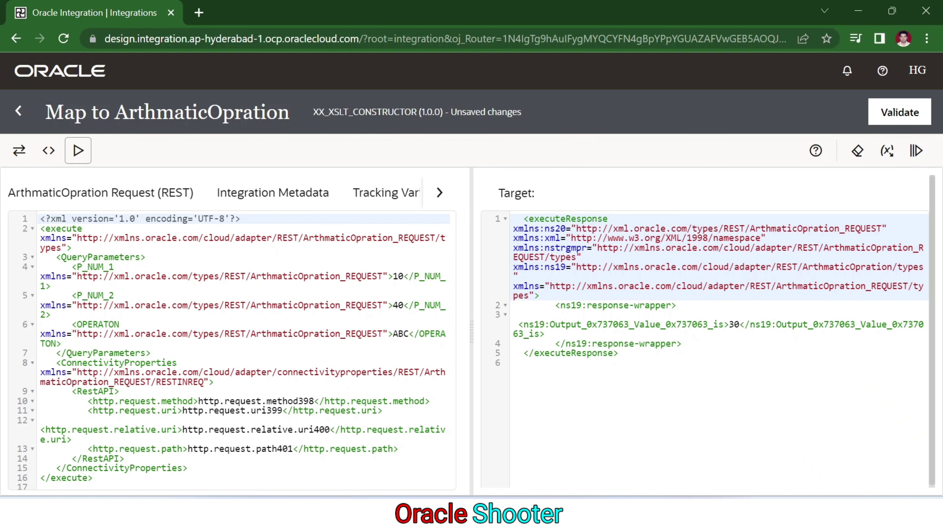
pyautogui.doubleClick(735, 324)
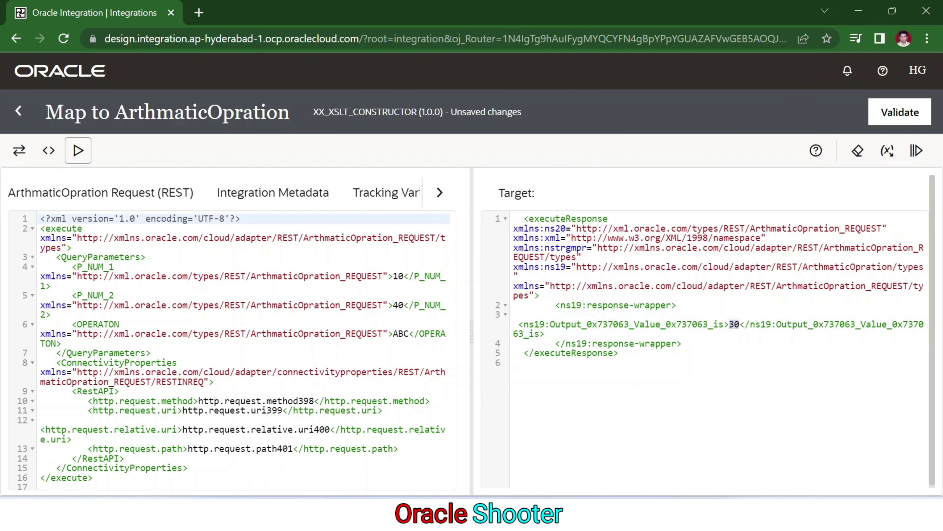
pyautogui.click(19, 151)
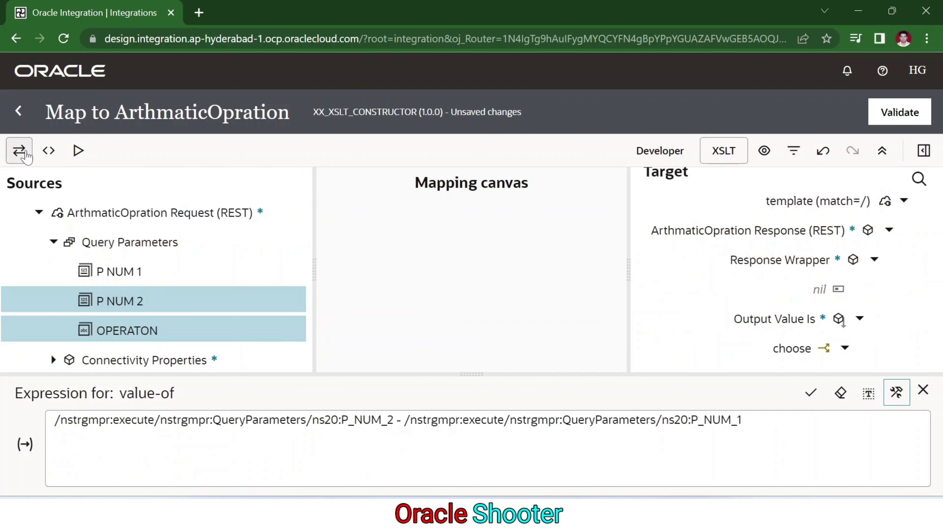